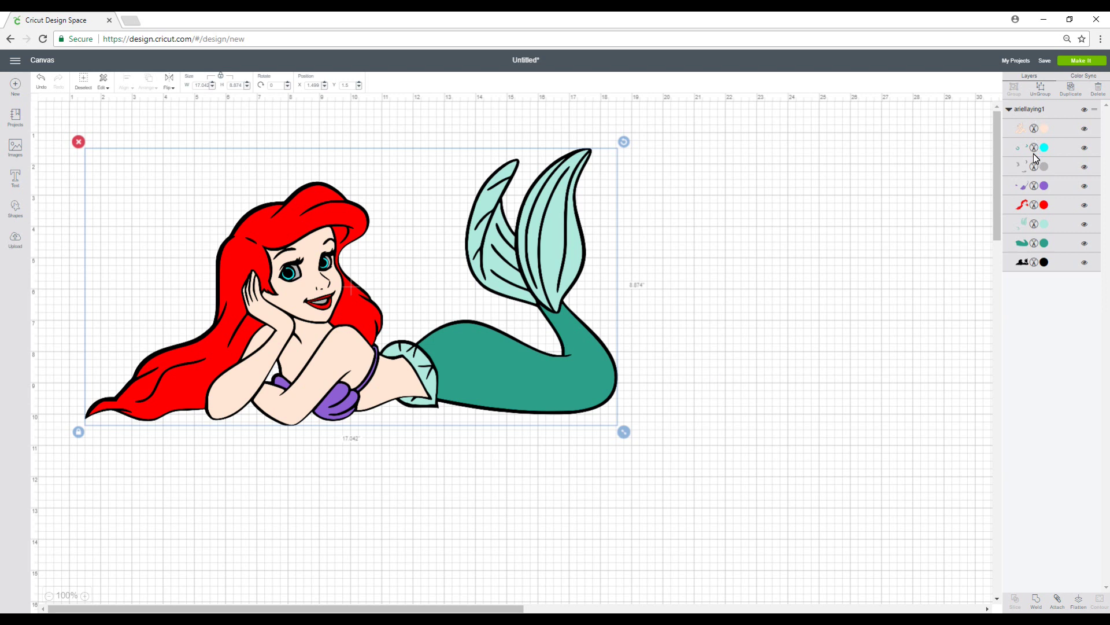
left_click(1085, 263)
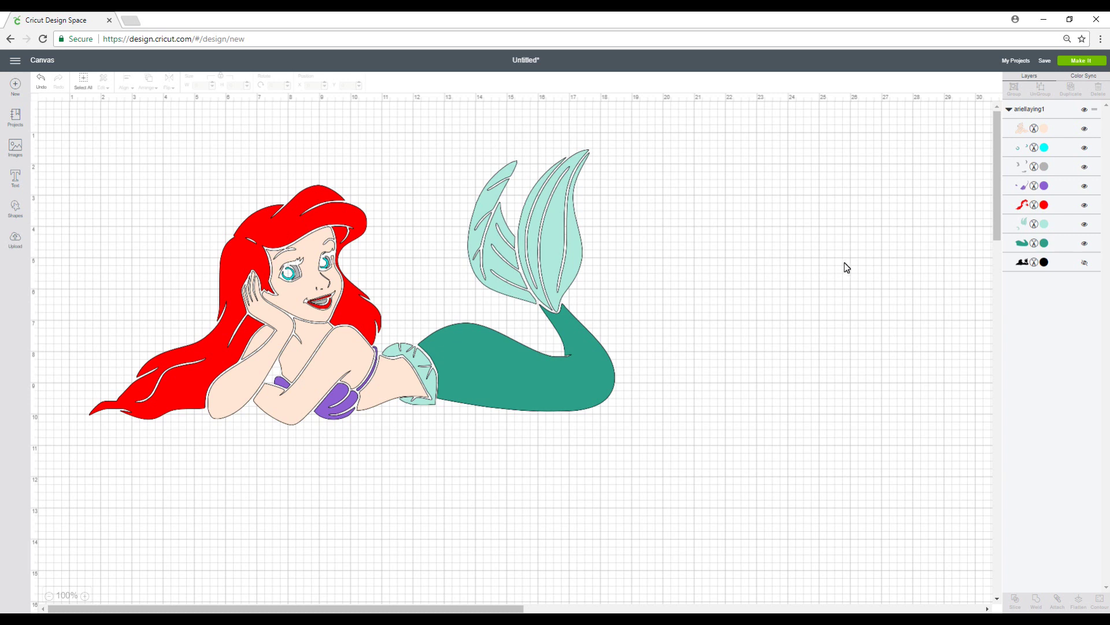
left_click(1086, 263)
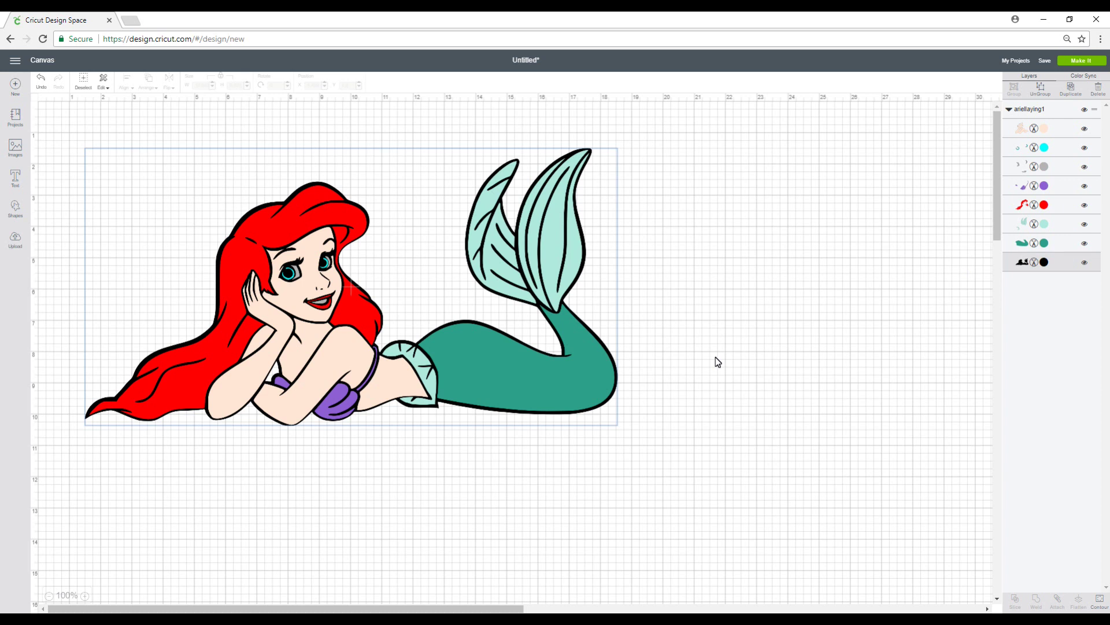
left_click(1084, 76)
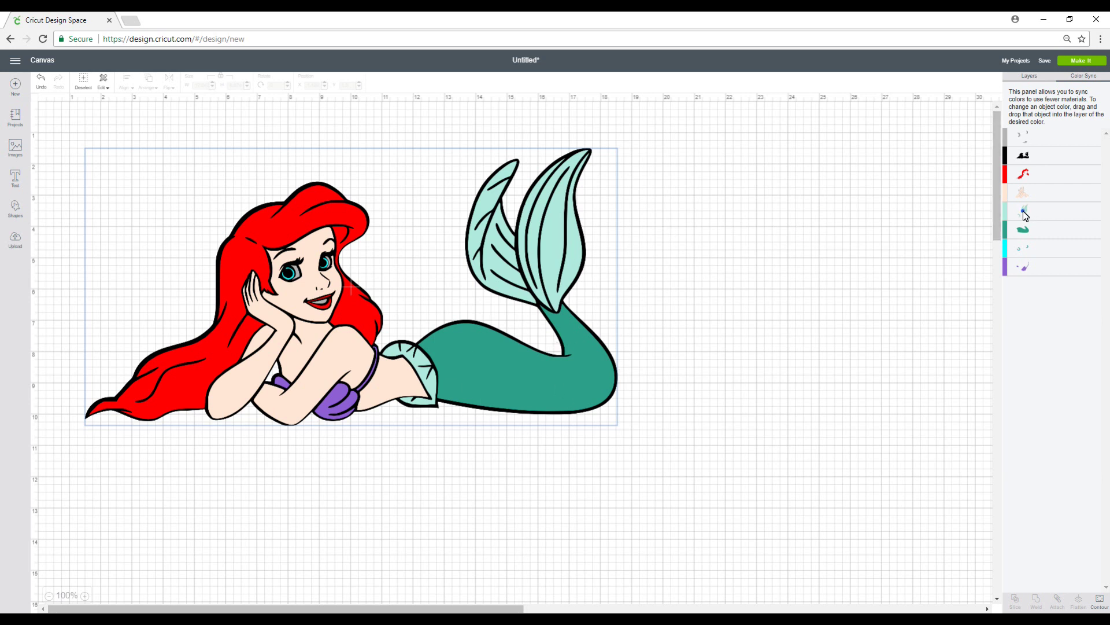
Color-sync the mint tail fins into dark teal and the grey eye details into skin tone, then preview mats.
left_click_drag(1022, 210, 1023, 228)
left_click(1027, 133)
left_click_drag(1027, 145, 1027, 188)
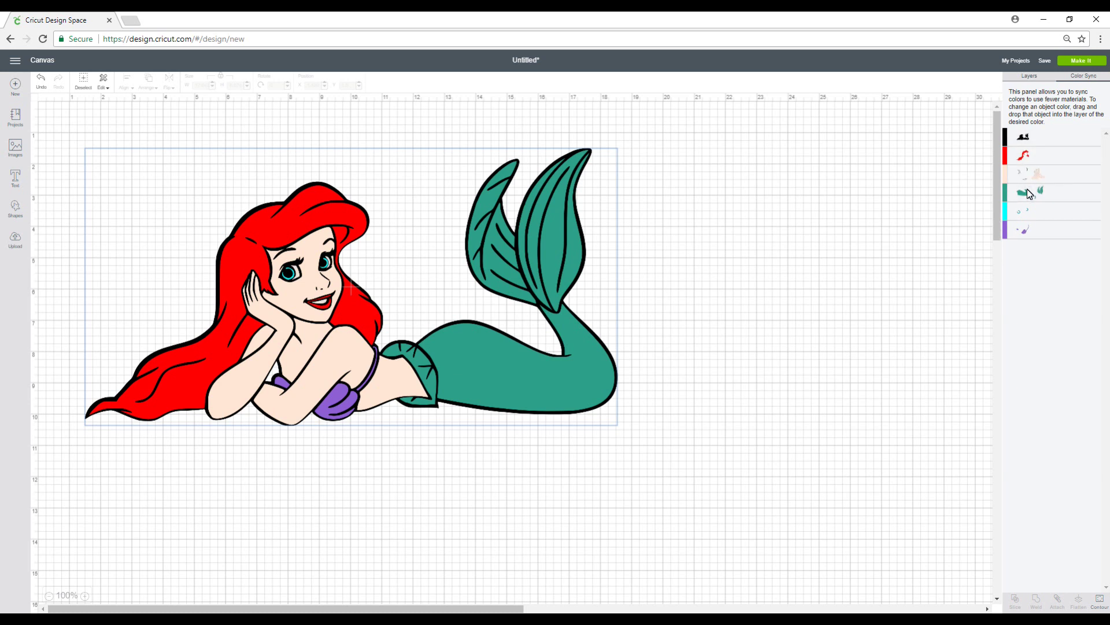
left_click(1023, 78)
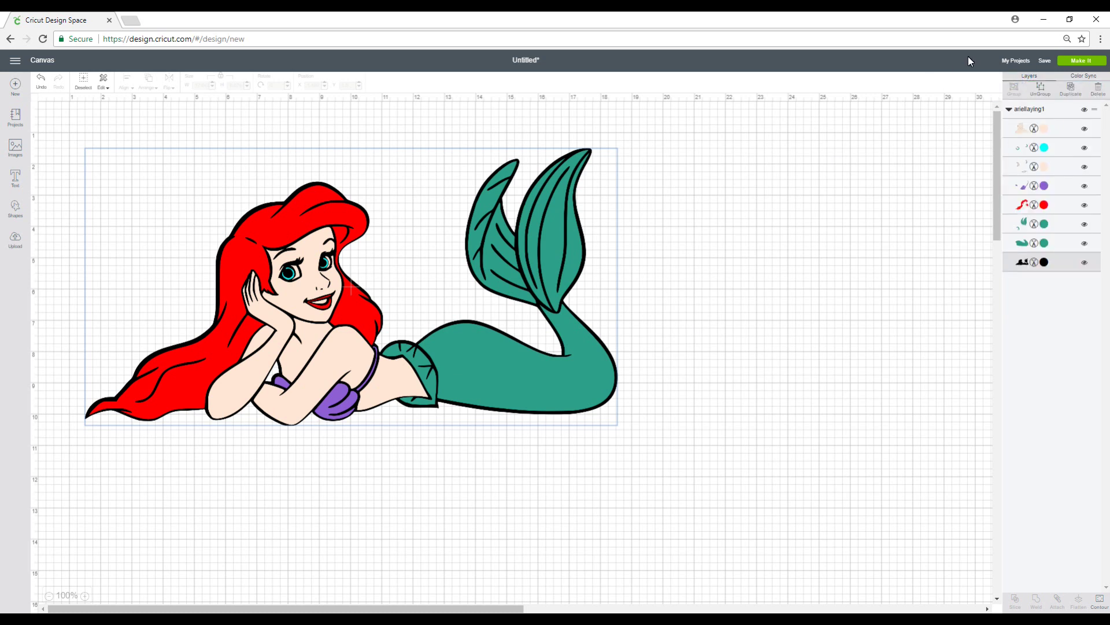
left_click(1087, 62)
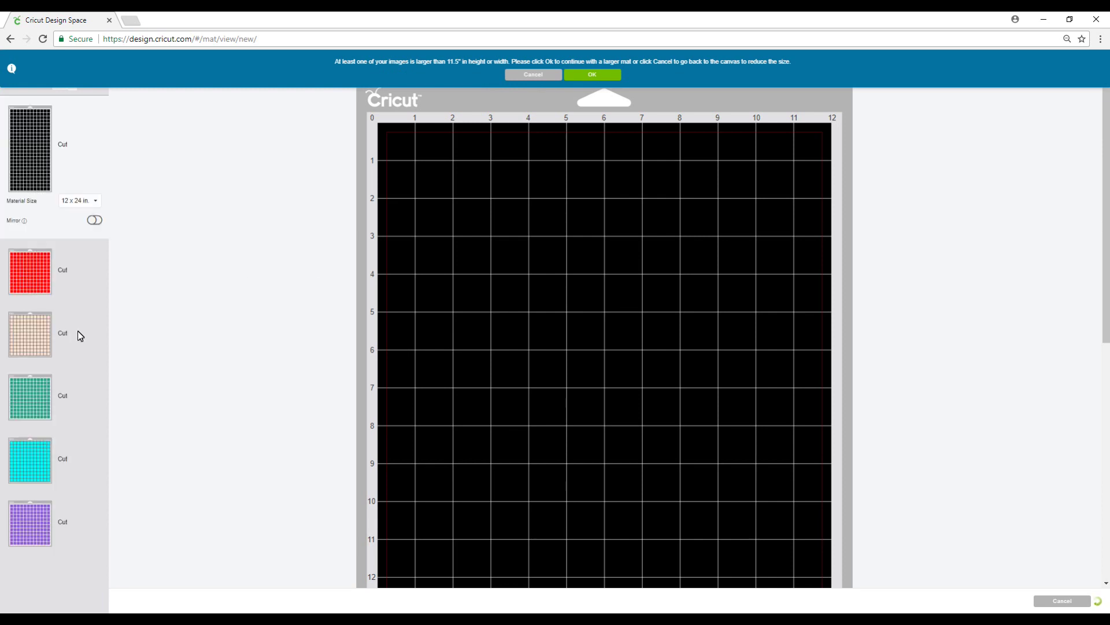
left_click(31, 398)
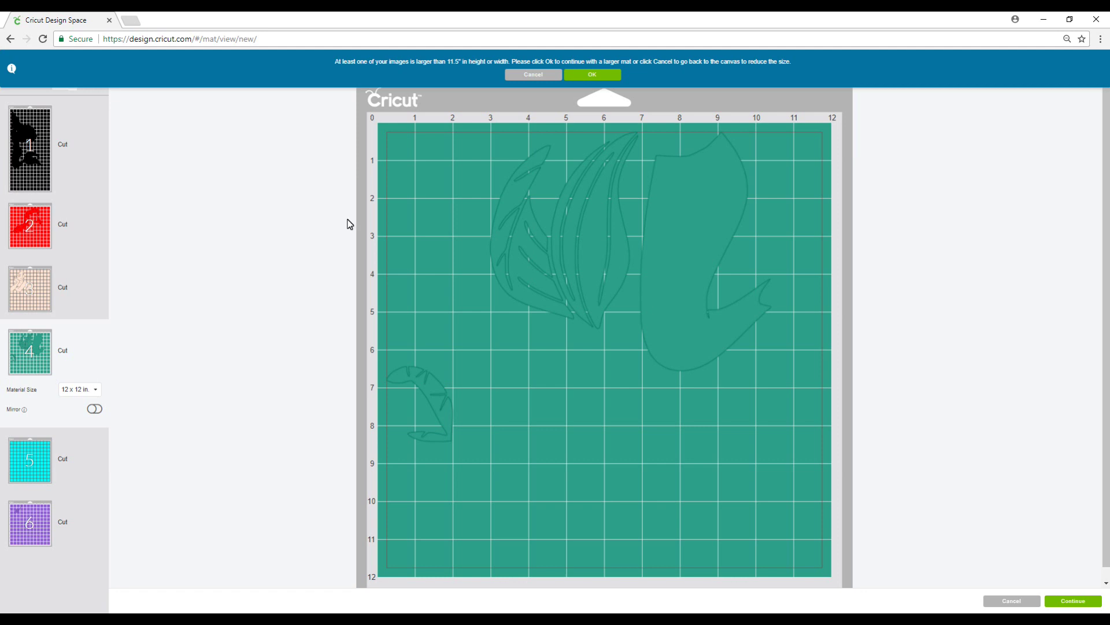
left_click(10, 38)
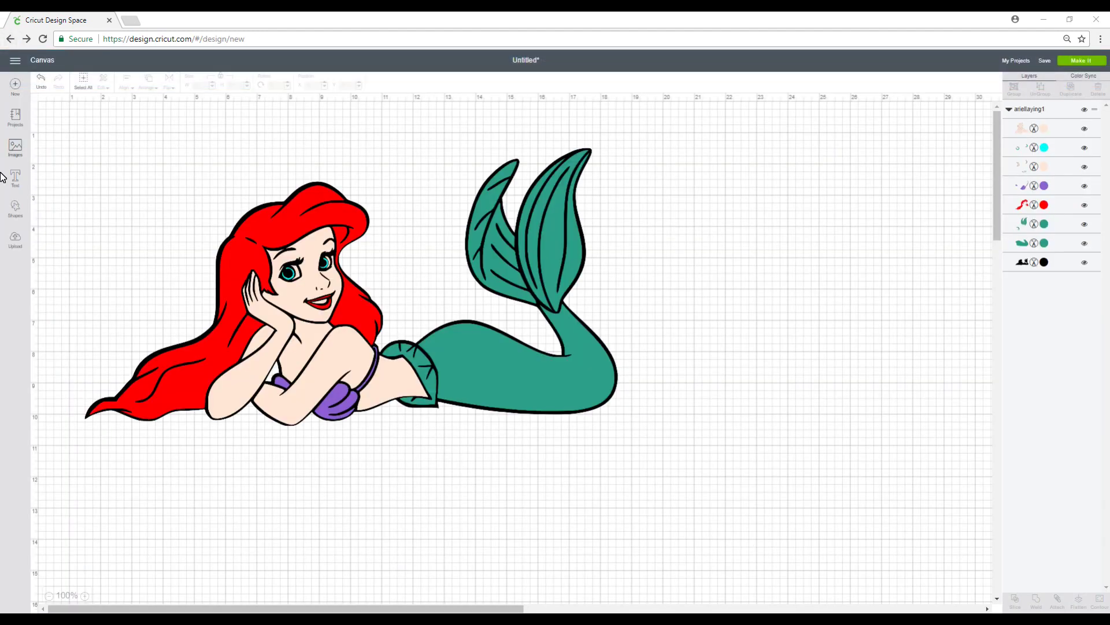
Select the whole Ariel image and ungroup it into eight separate colour layers.
left_click_drag(79, 155, 761, 453)
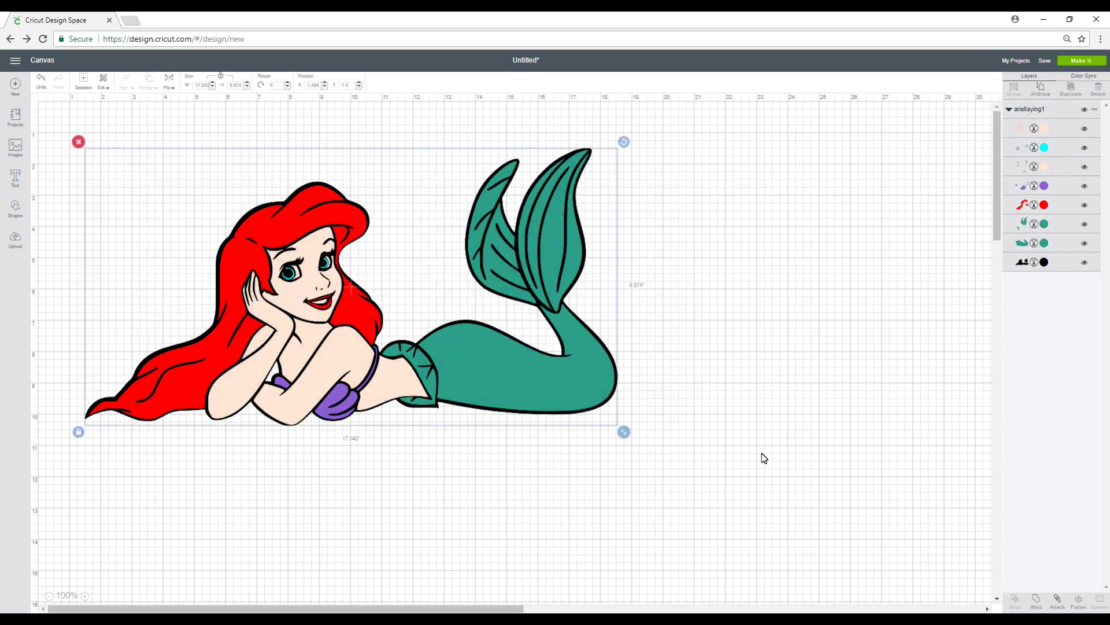
left_click(1043, 88)
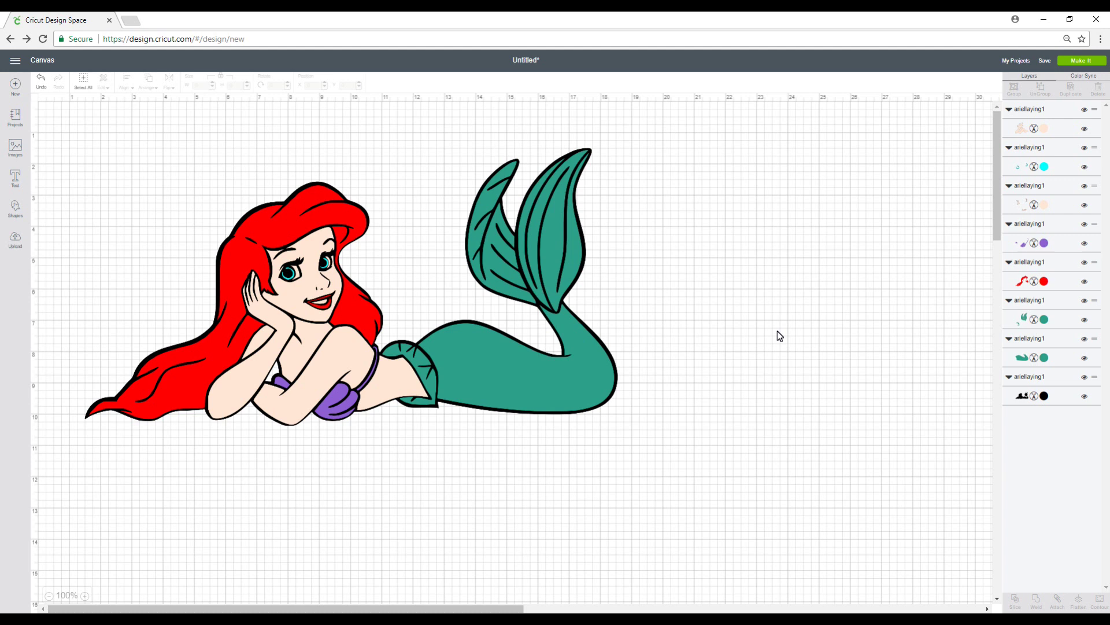
Hide the skin, cyan eye, light eye detail, purple, red hair and black outline layers.
left_click(1087, 129)
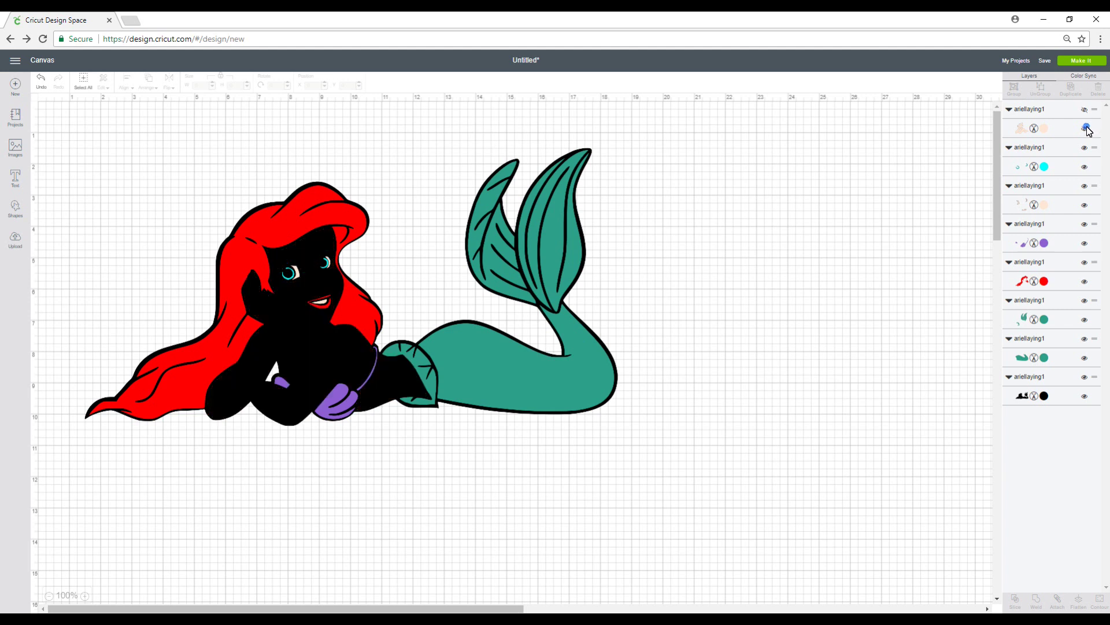
left_click(1086, 167)
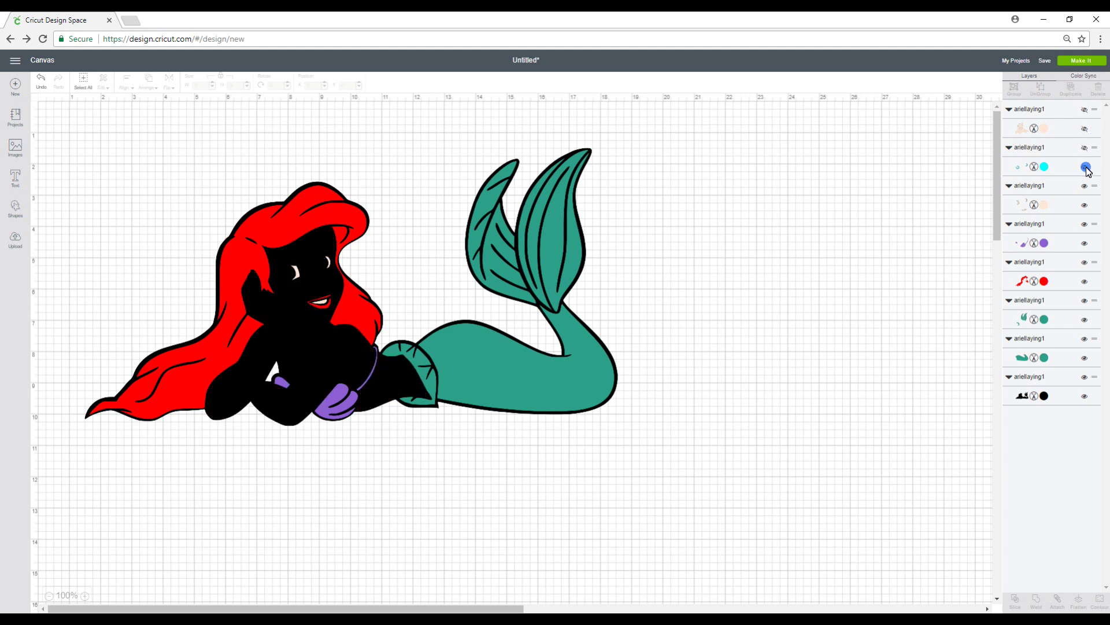
left_click(1084, 205)
left_click(1085, 244)
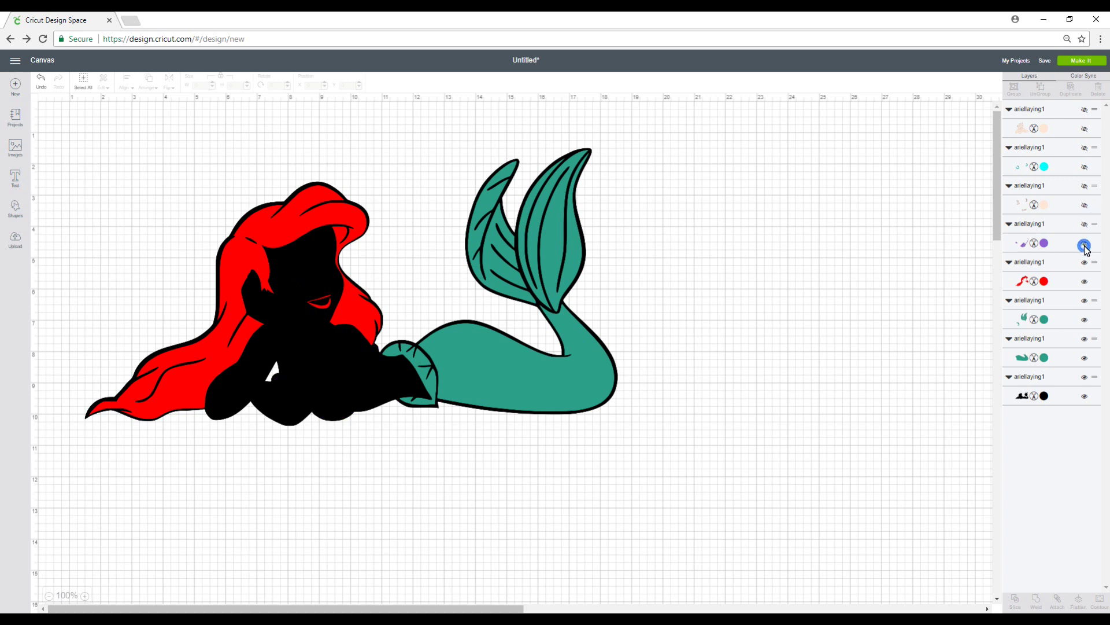
left_click(1085, 282)
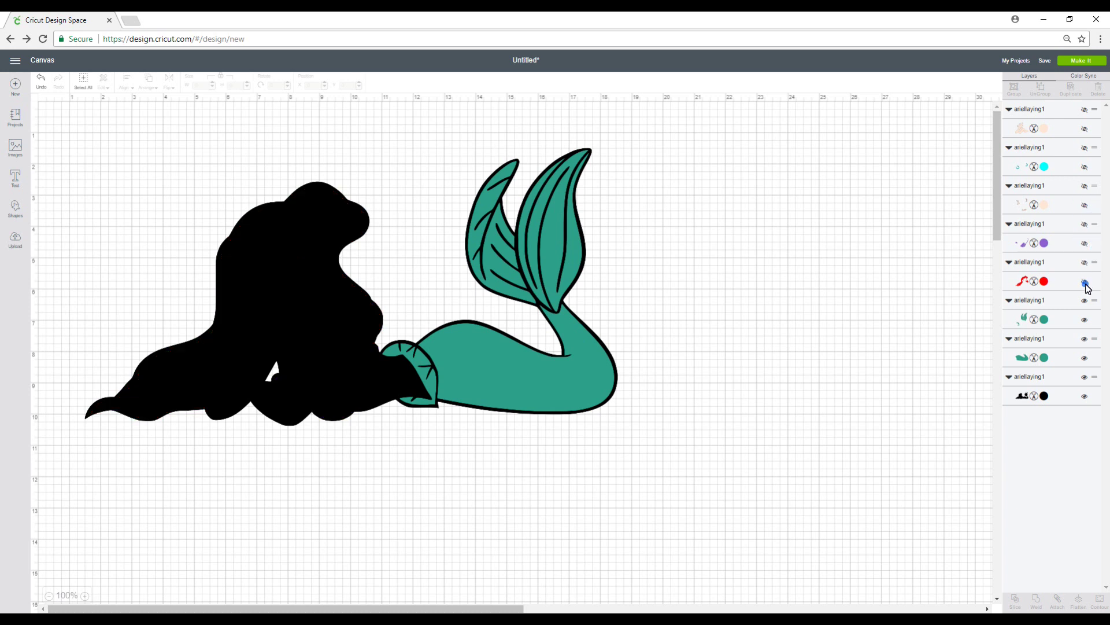
left_click(1085, 396)
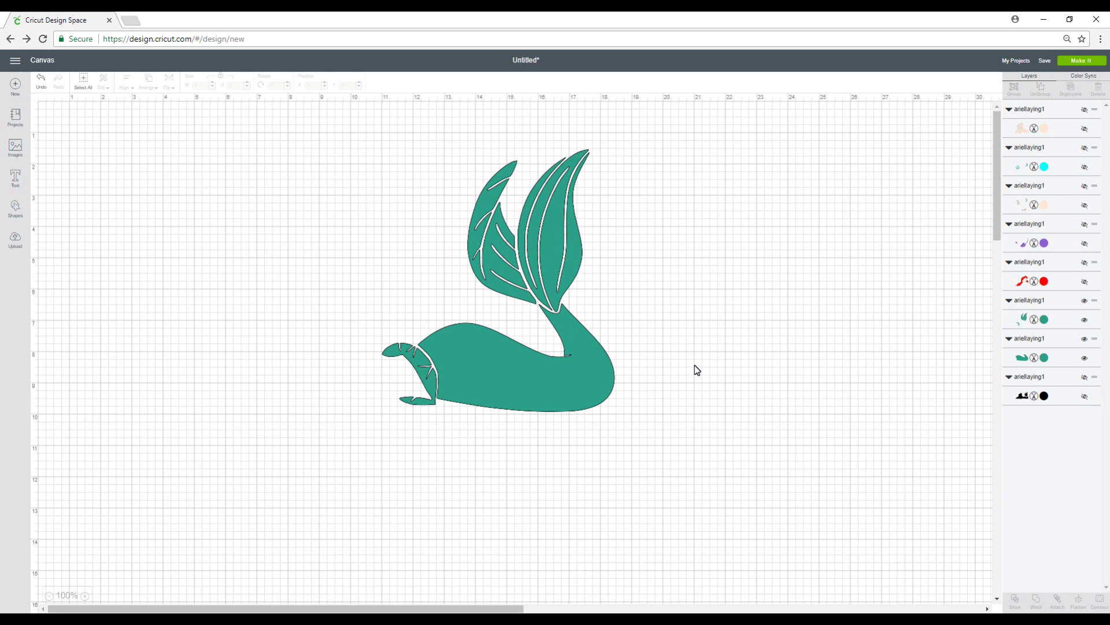
Weld the two dark teal tail pieces into one shape and show the skin layer again.
left_click_drag(642, 133, 379, 465)
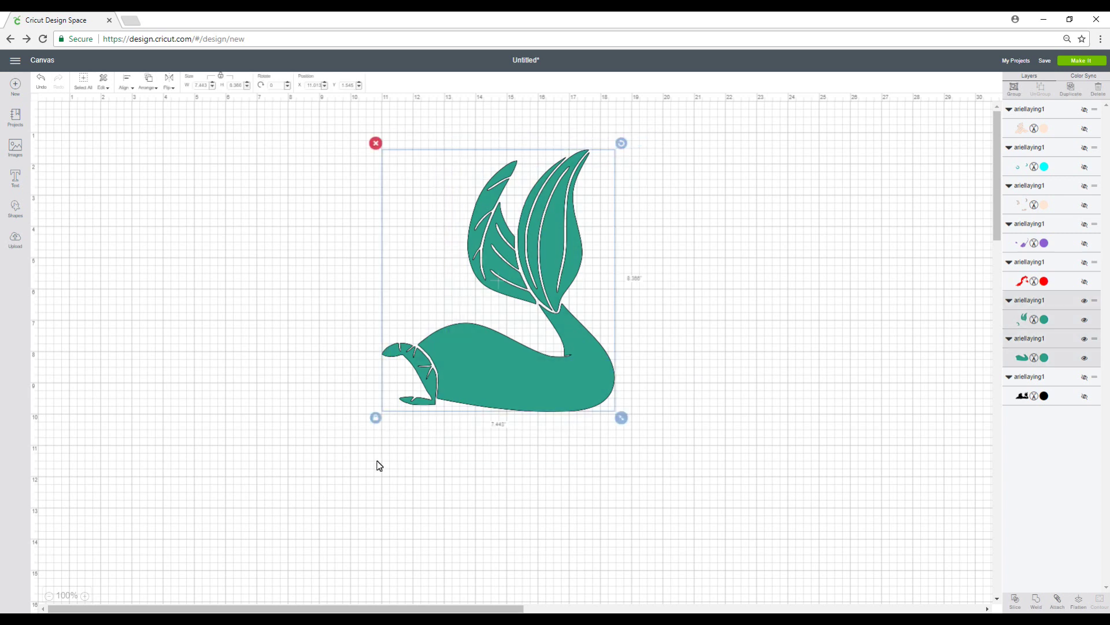
left_click(1036, 603)
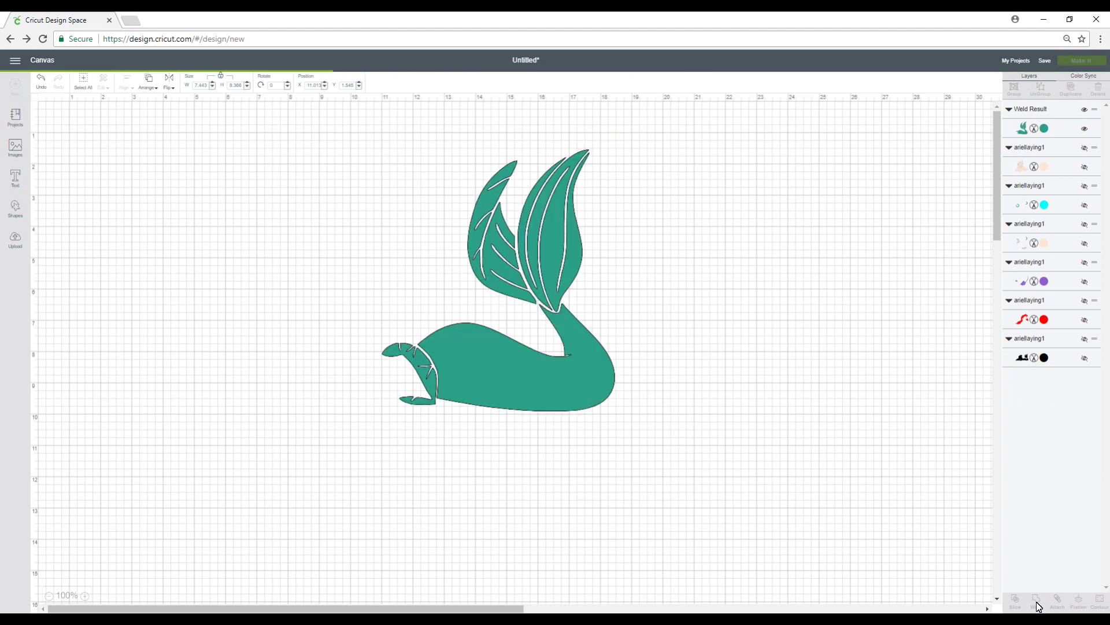
left_click(1084, 168)
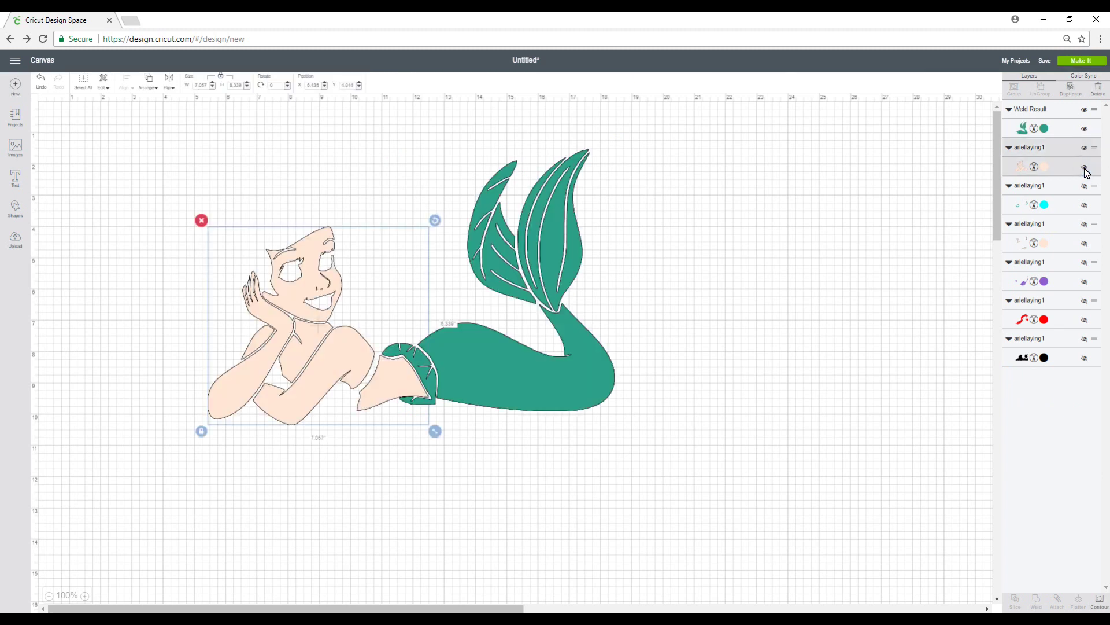
Show the cyan eyes, face lines and purple top layers again.
left_click(1085, 206)
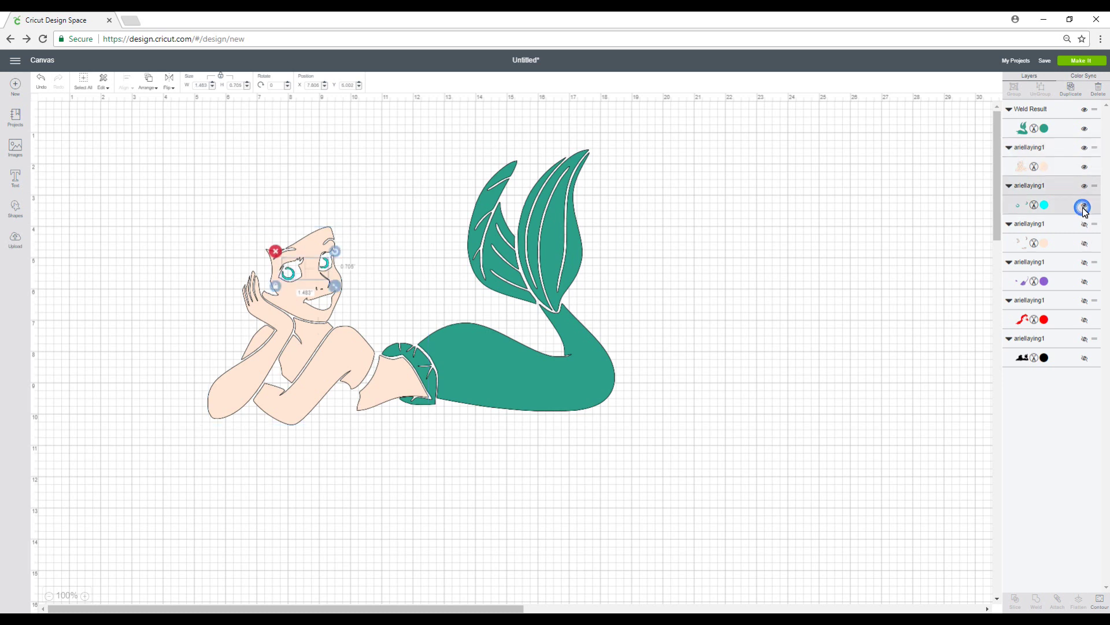
left_click(1085, 243)
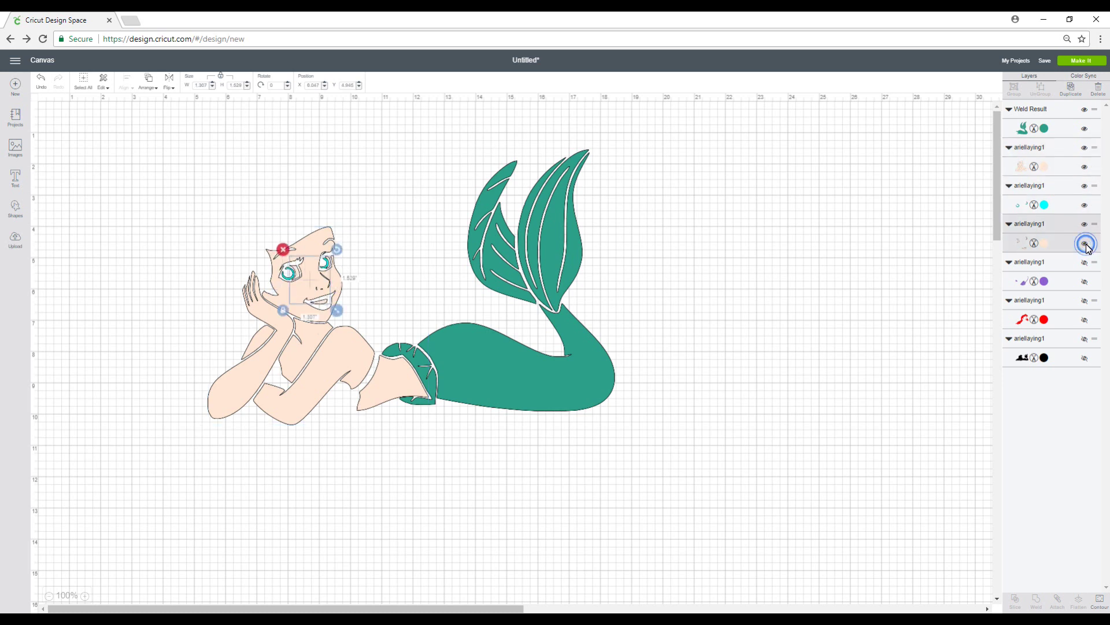
left_click(1085, 283)
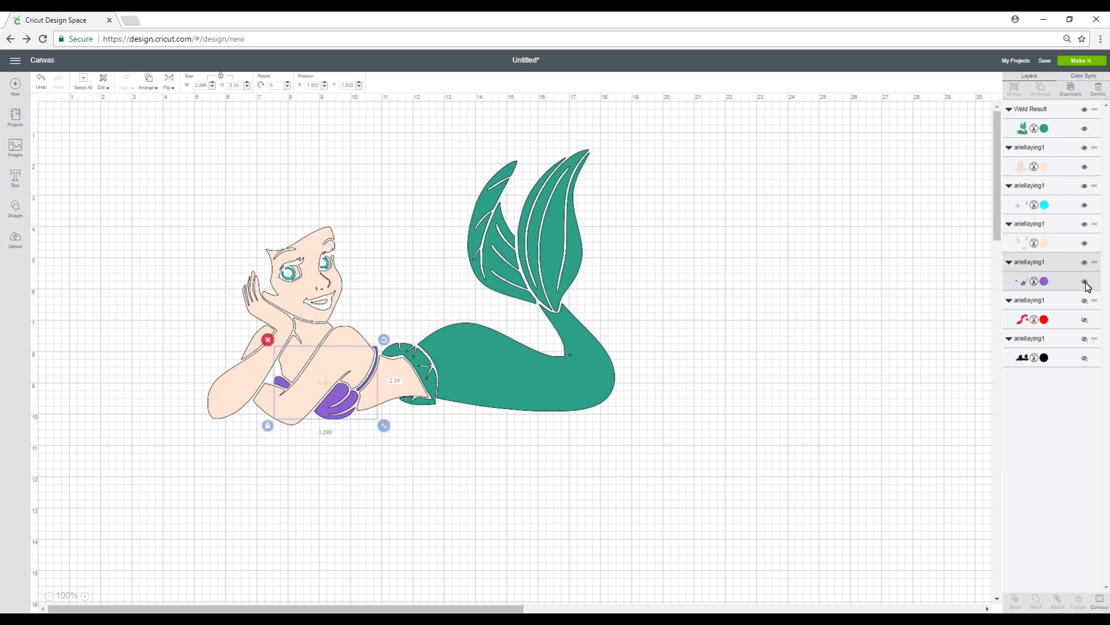
Hide the tail, eyes and top, then weld the peach skin and face-line pieces together.
left_click(1085, 129)
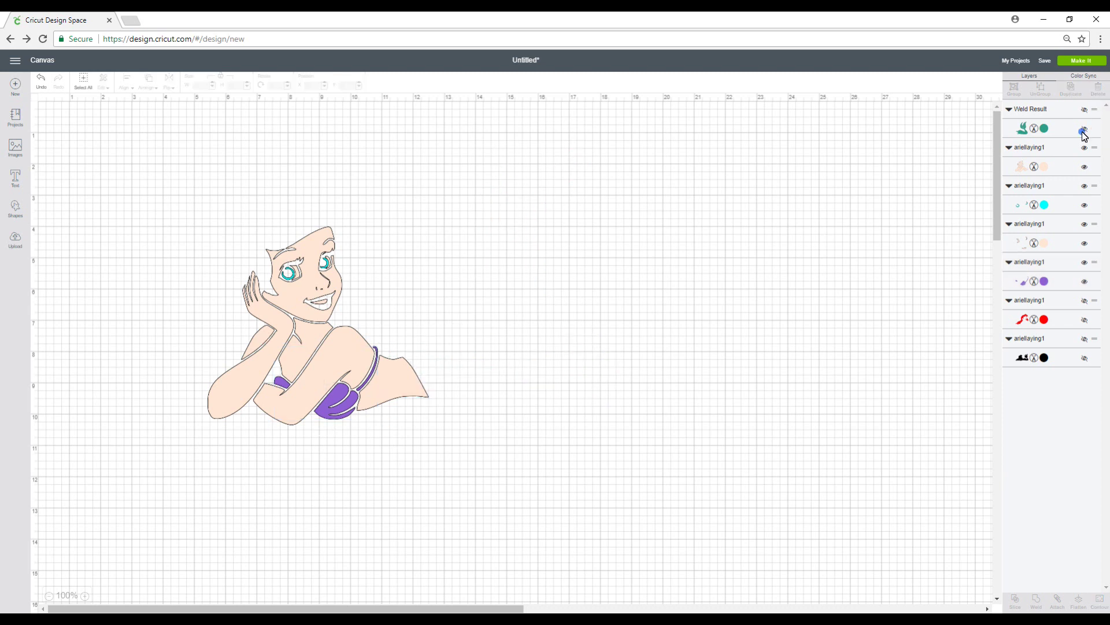
left_click(1086, 205)
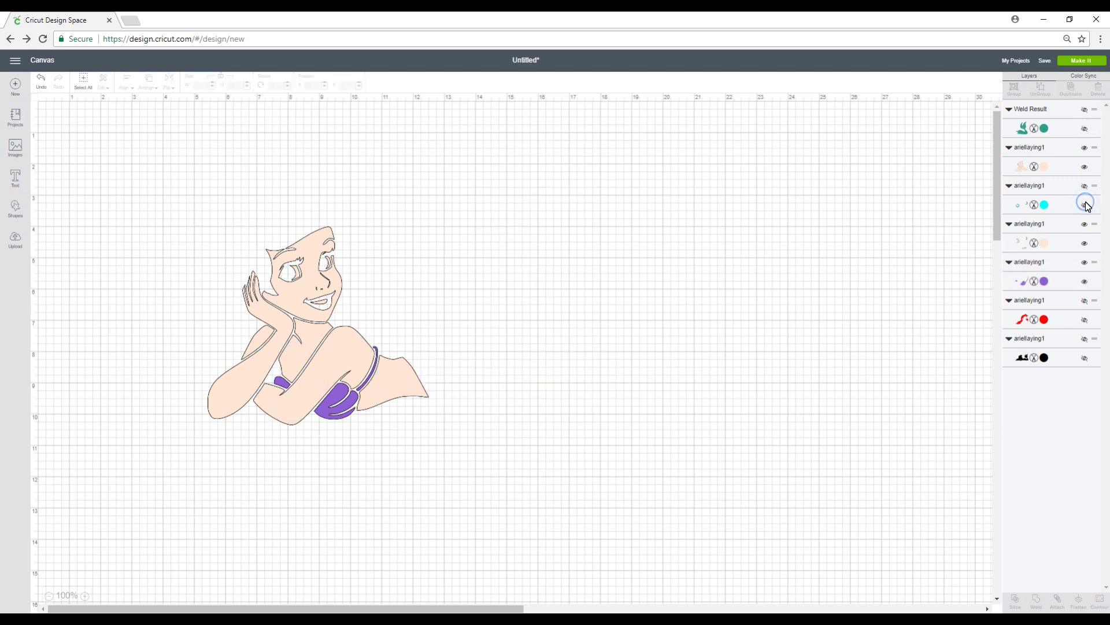
left_click(1085, 282)
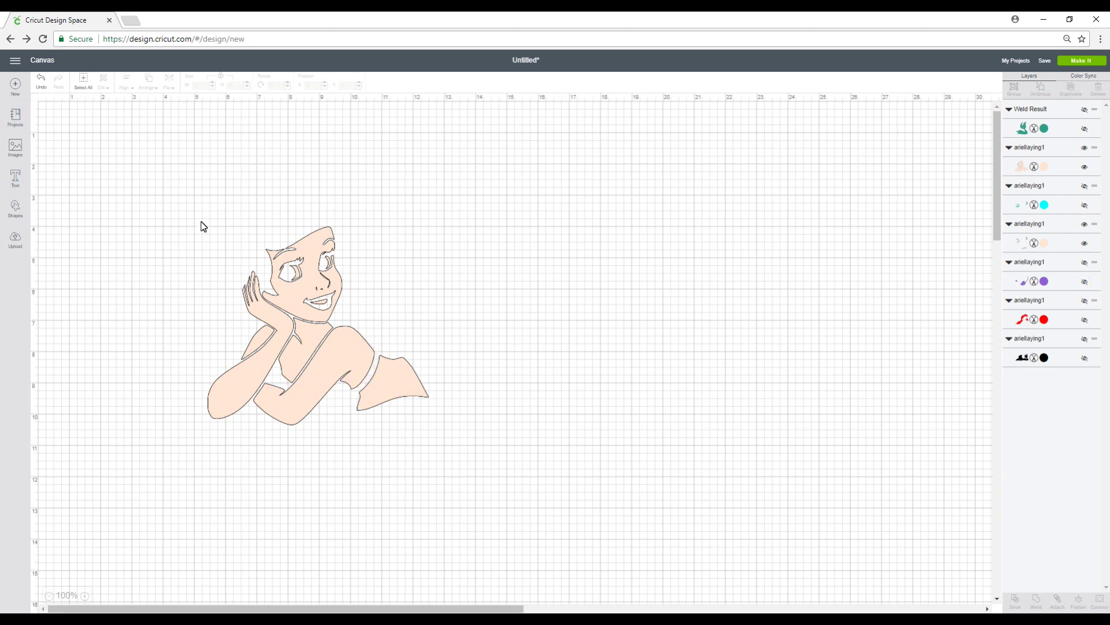
left_click_drag(201, 214, 545, 475)
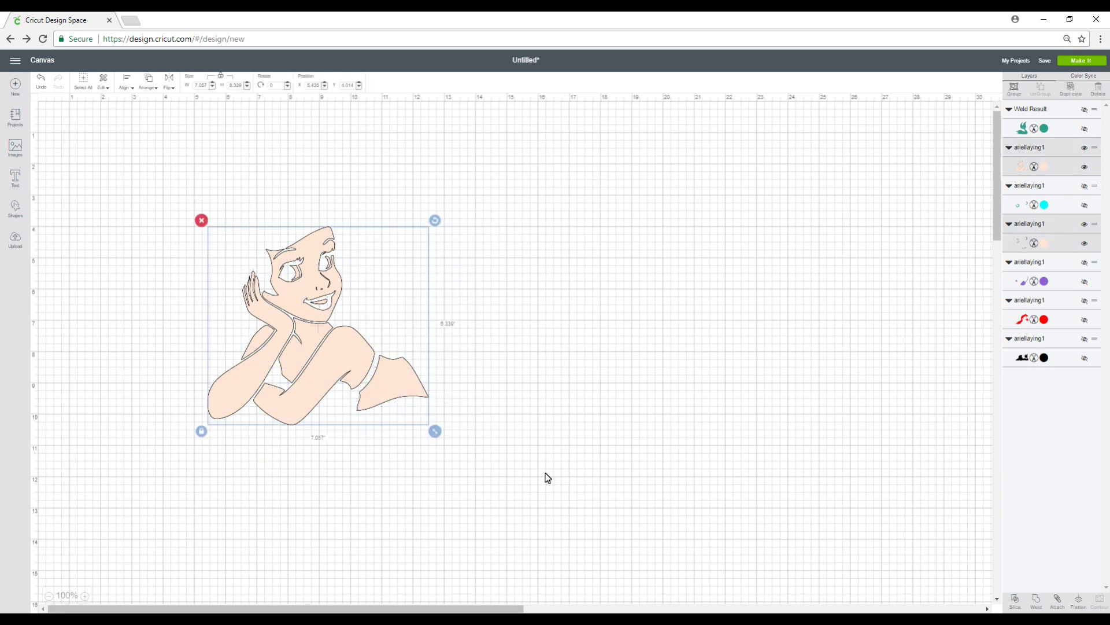
left_click(1036, 600)
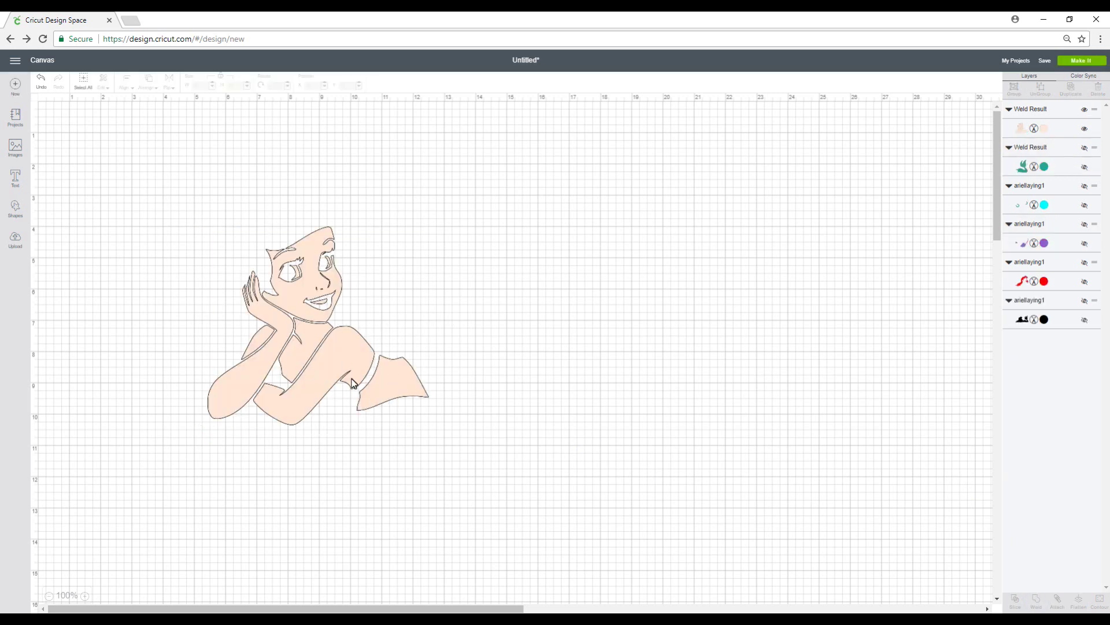
Undo to restore the hidden layers, resize all of Ariel to 7 in wide, and send to Make It.
key("ctrl+z")
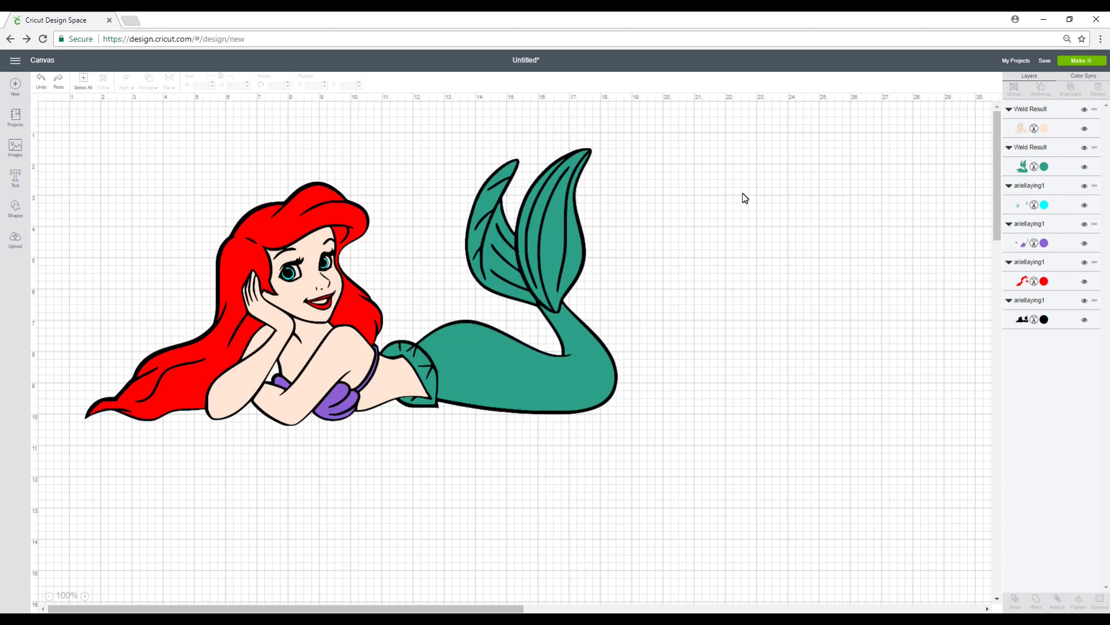
left_click_drag(726, 120, 79, 476)
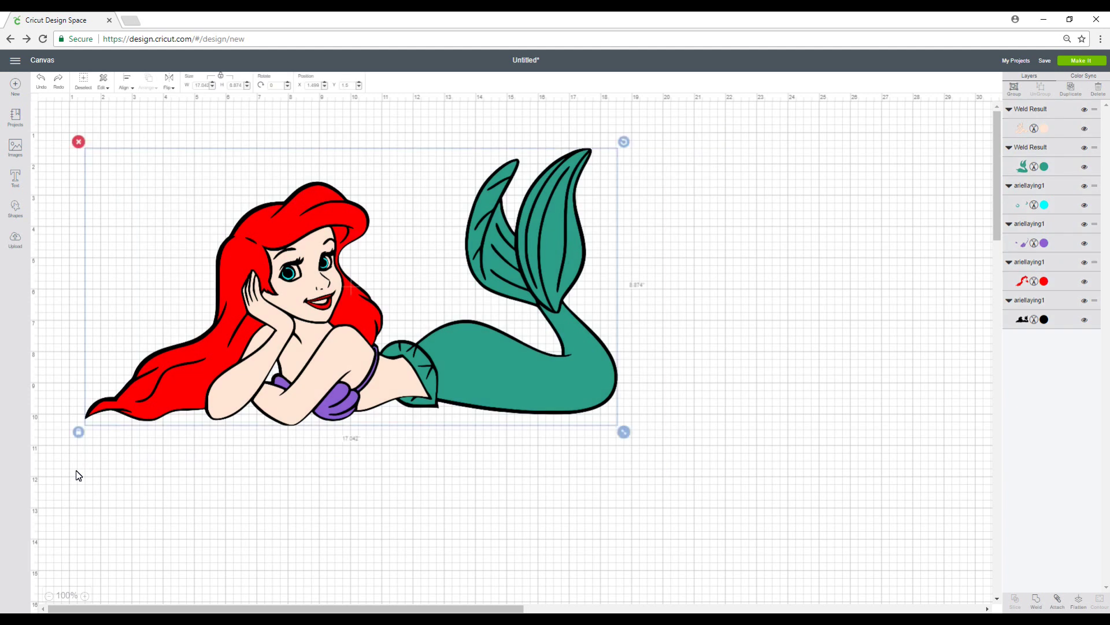
left_click(208, 86)
left_click(194, 85)
type("7")
key("Return")
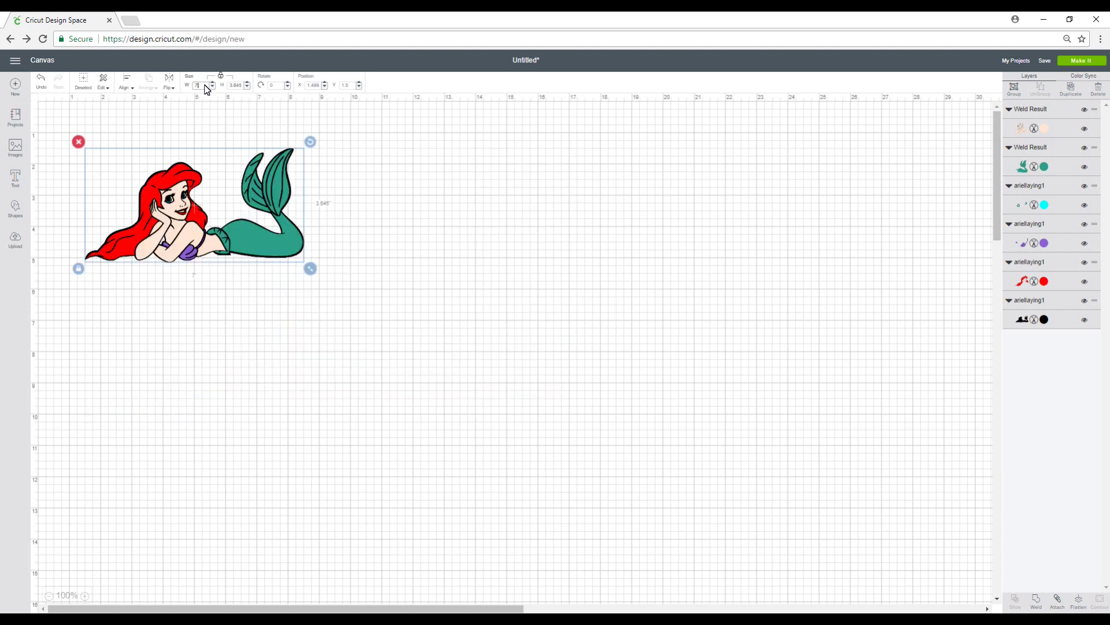
left_click(1100, 63)
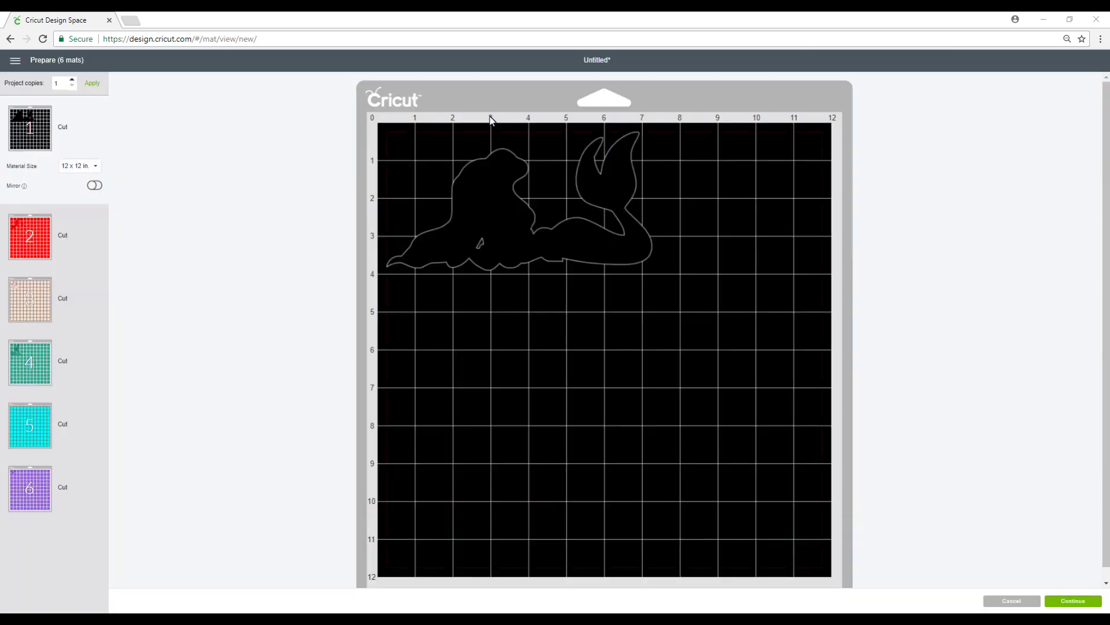
Preview the red, peach, green, cyan and purple mats, then return to the black mat and mirror it.
left_click(22, 240)
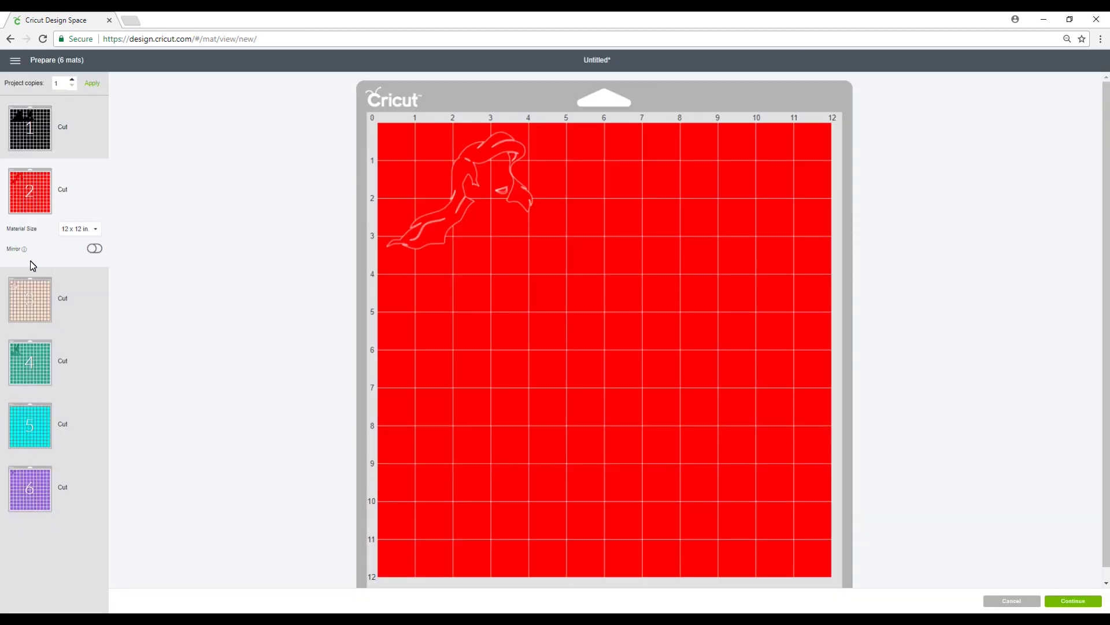
left_click(43, 300)
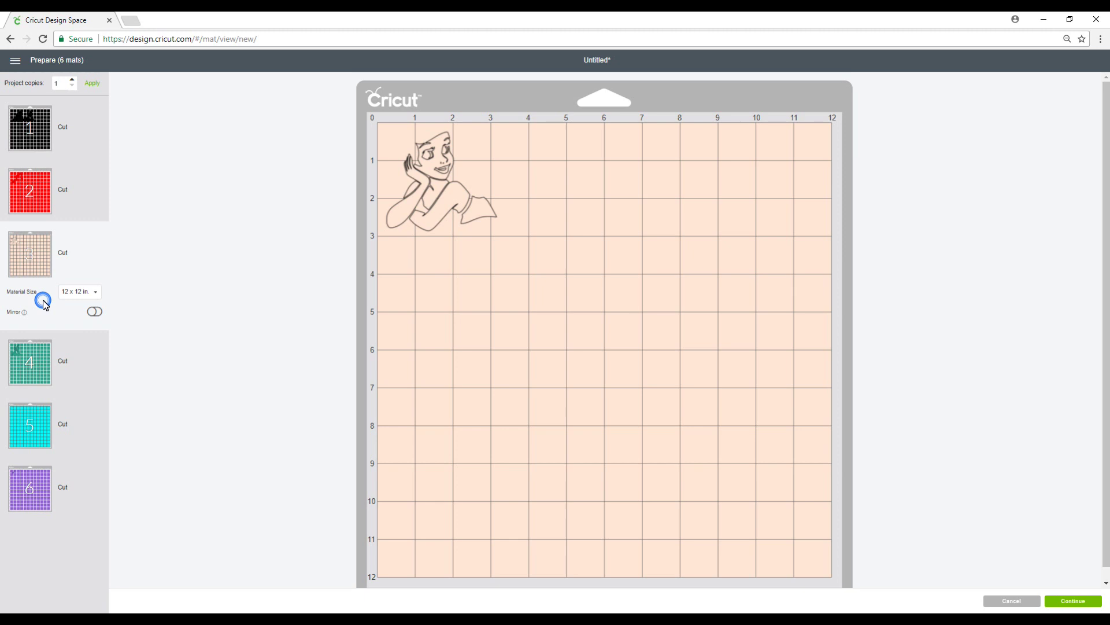
left_click(34, 360)
left_click(32, 436)
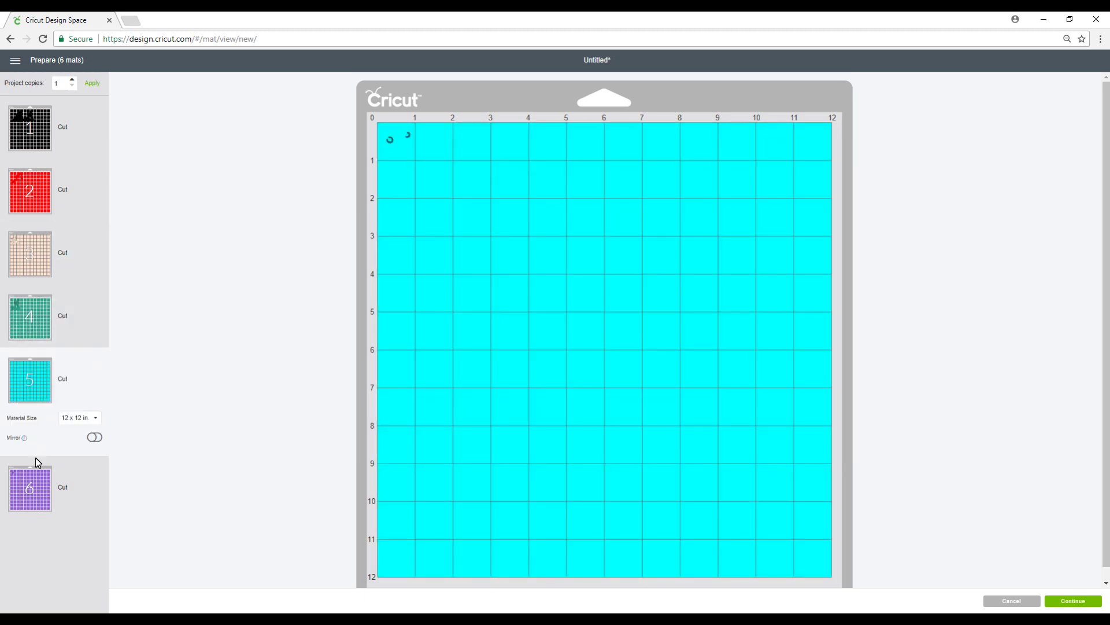
left_click(39, 481)
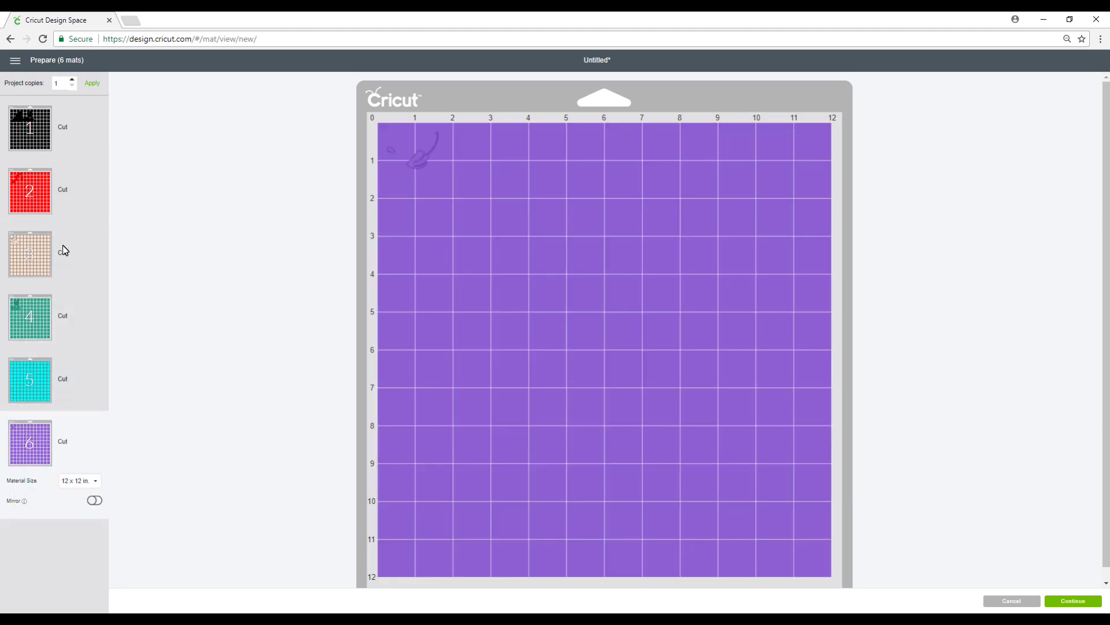
left_click(36, 128)
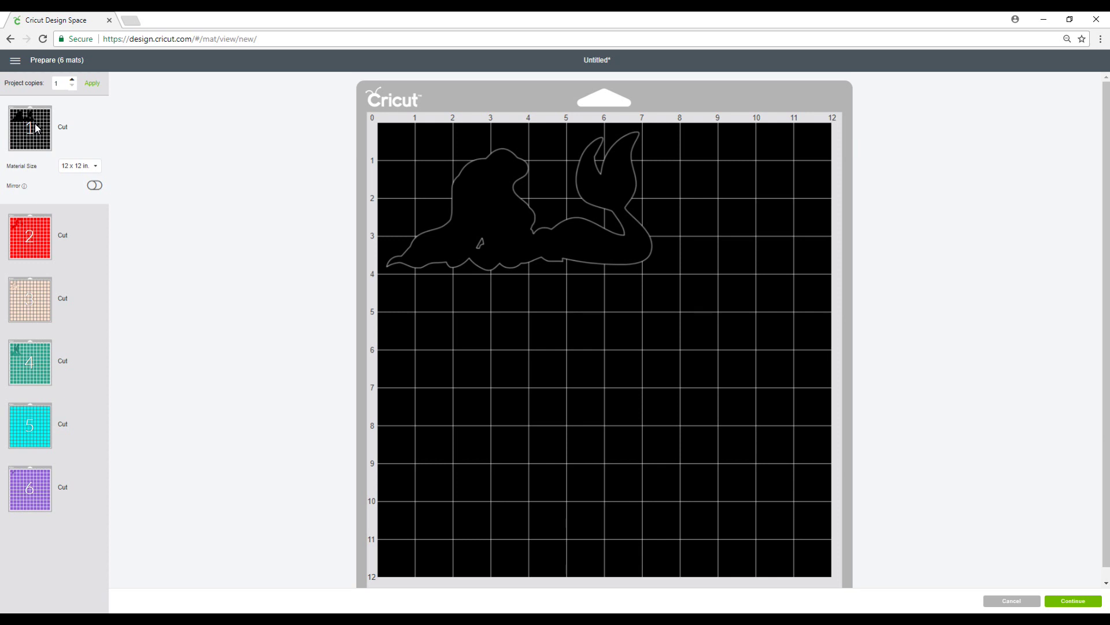
left_click(97, 186)
Turn Mirror on for the red, peach, green, cyan and purple mats.
left_click(34, 237)
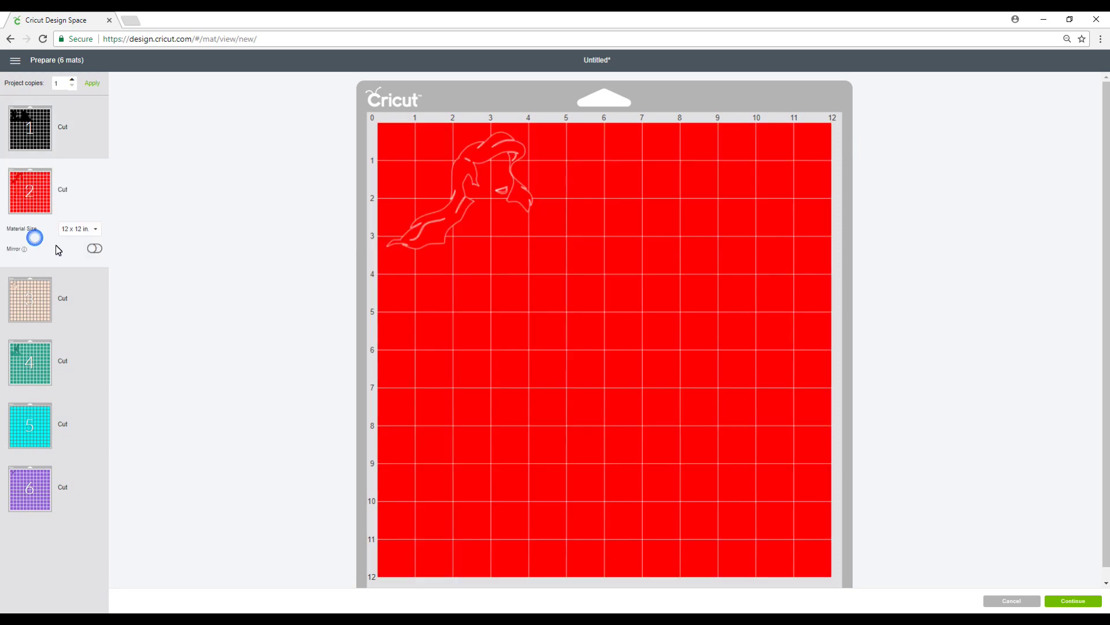
left_click(94, 248)
left_click(41, 298)
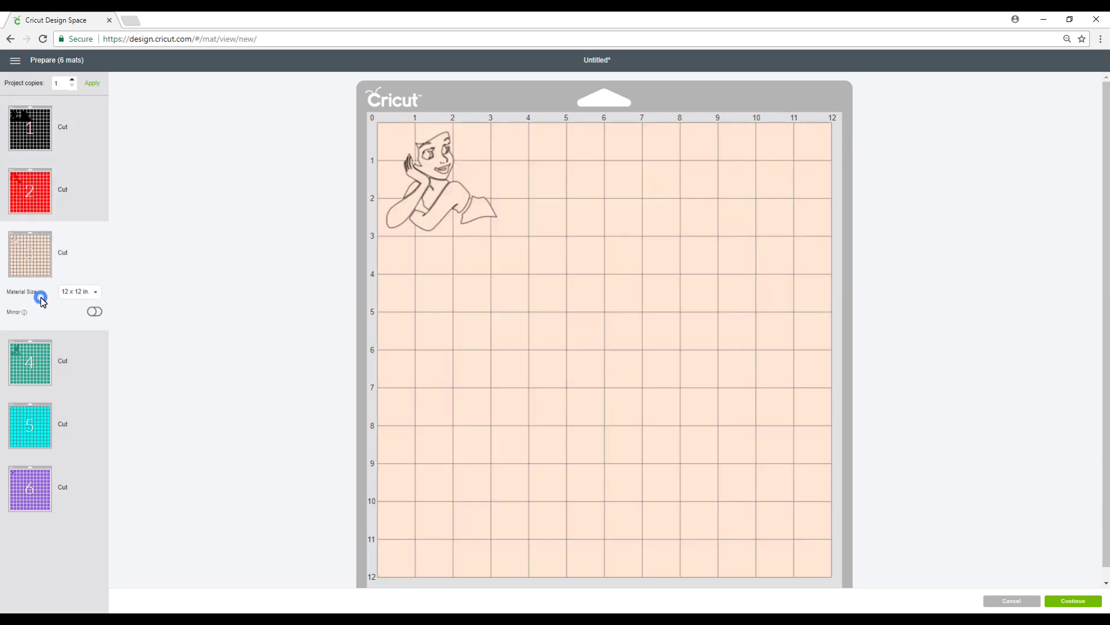
left_click(94, 311)
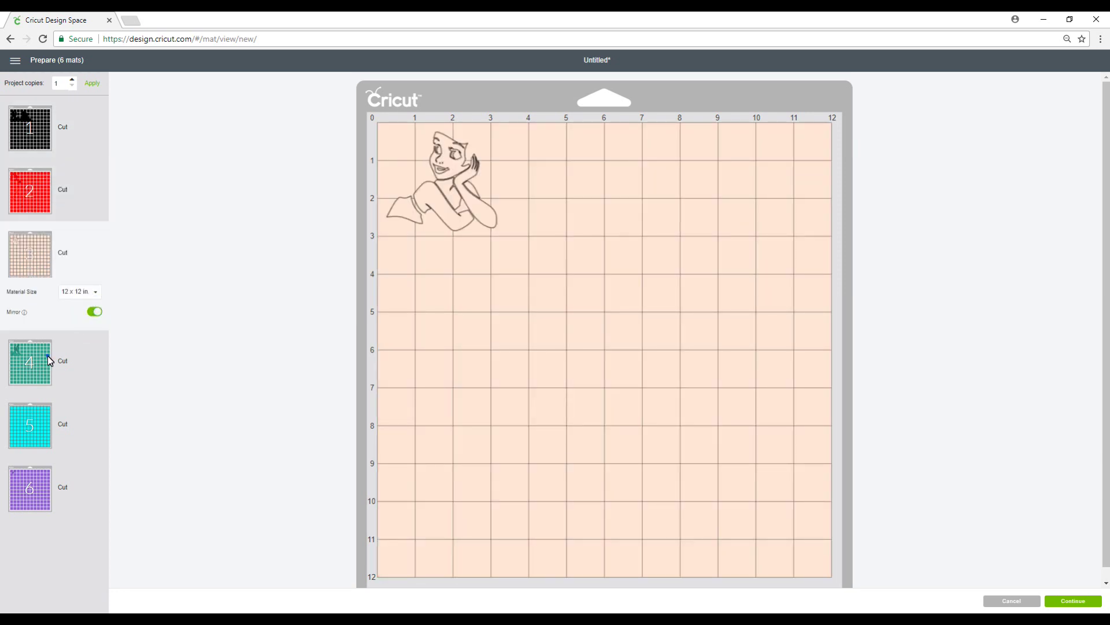
left_click(47, 355)
left_click(96, 374)
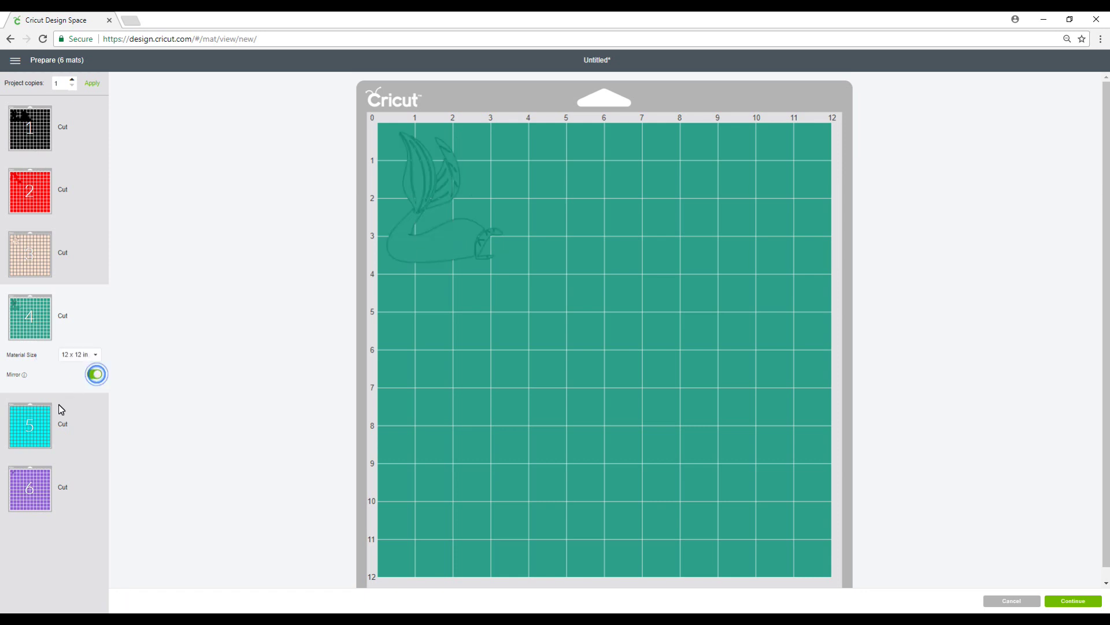
left_click(31, 424)
left_click(96, 438)
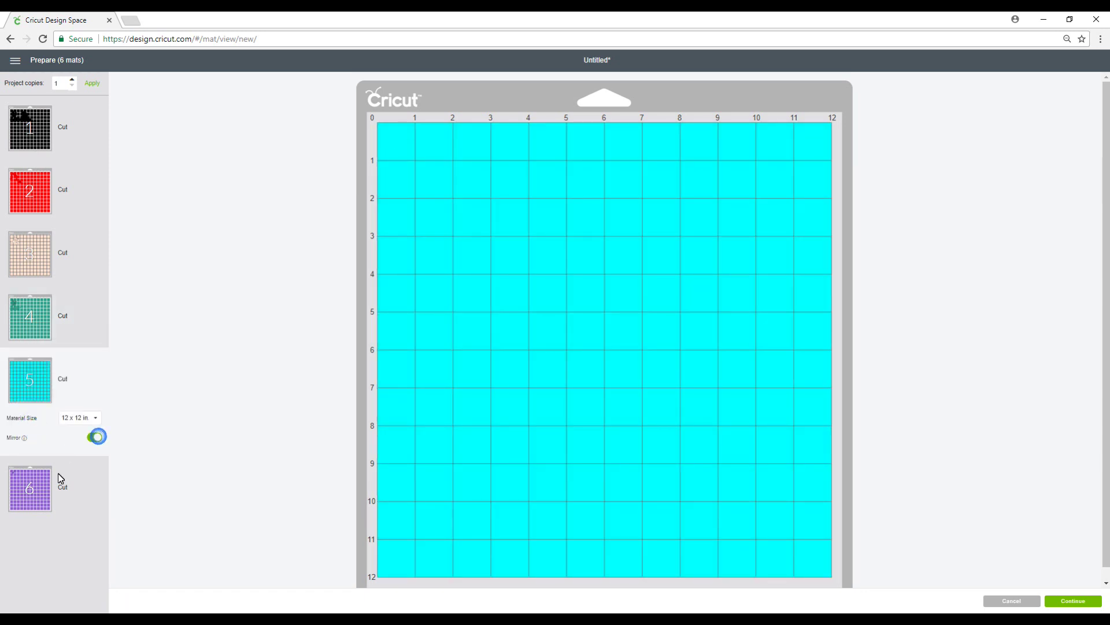
left_click(39, 491)
left_click(96, 501)
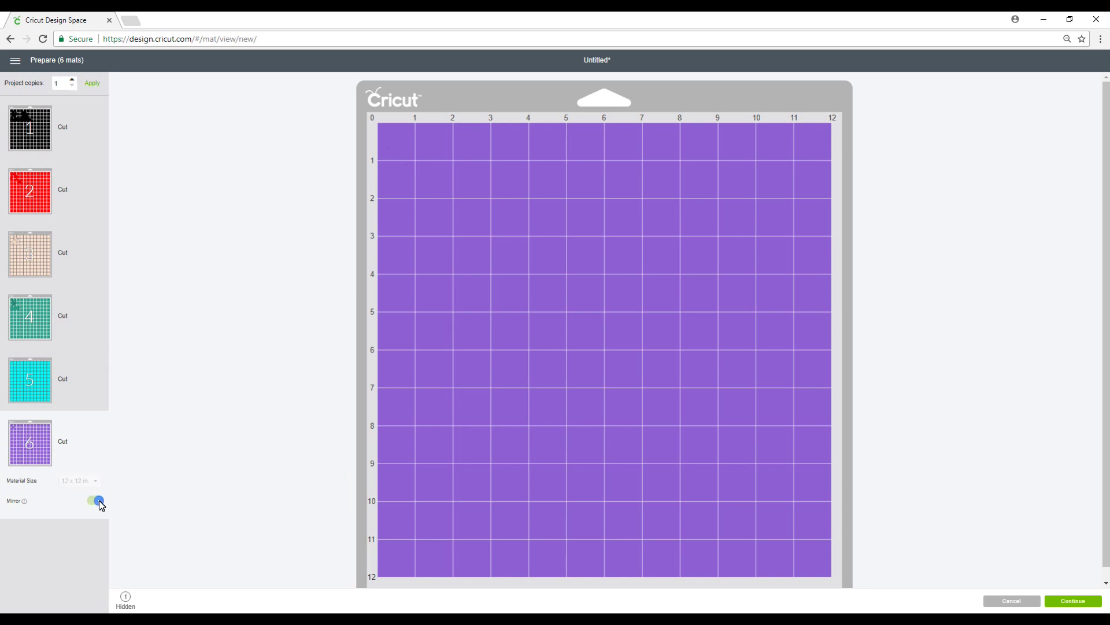
Review the cyan, green, peach and red mats, ending back on the black mermaid mat.
left_click(34, 387)
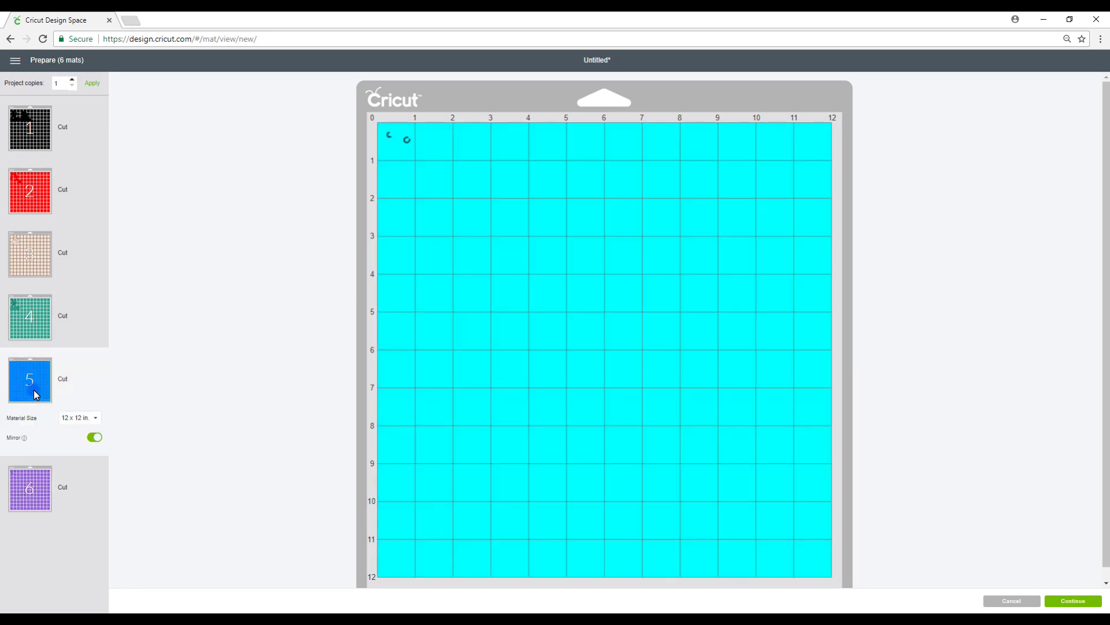
left_click(30, 326)
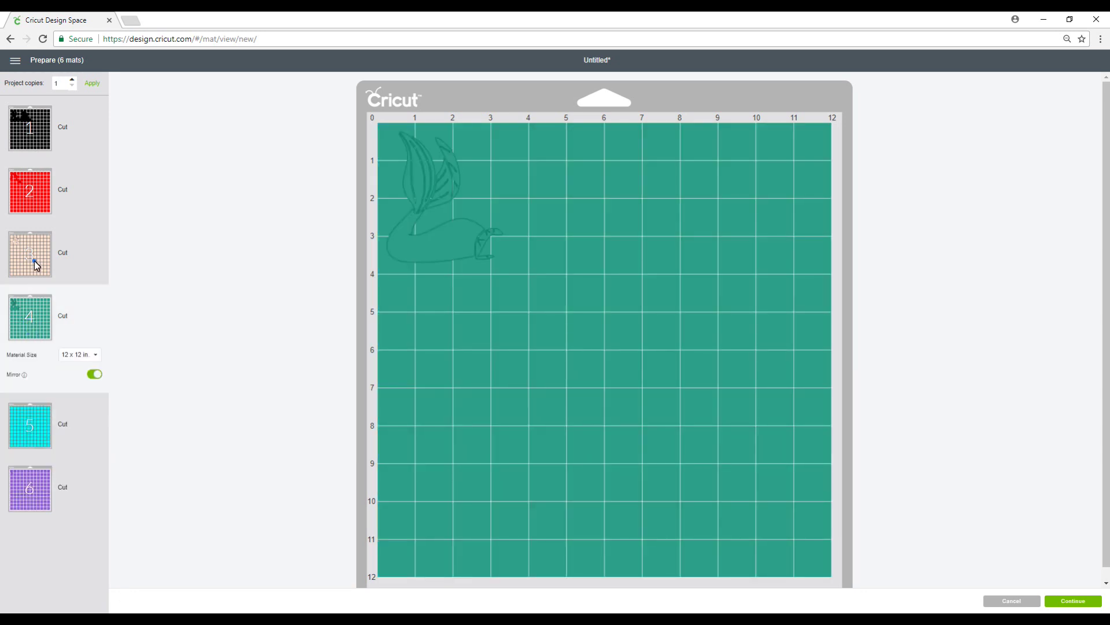
left_click(34, 260)
left_click(32, 193)
left_click(32, 126)
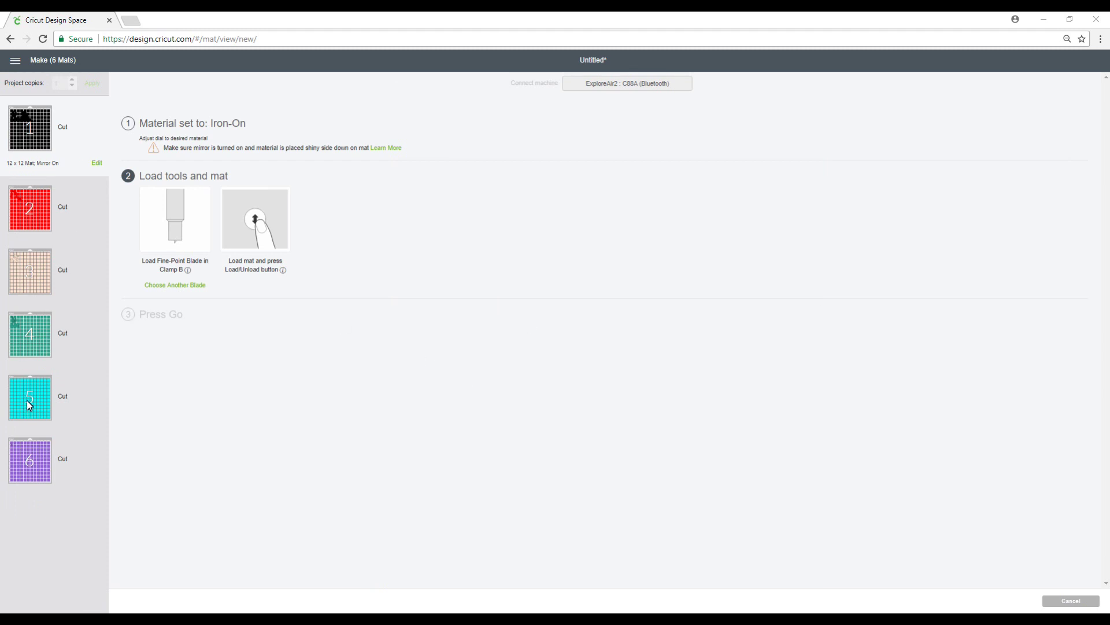
Continue to the Make screen, then load and cut the black iron-on mat 1.
mouse_move(41, 224)
mouse_move(31, 203)
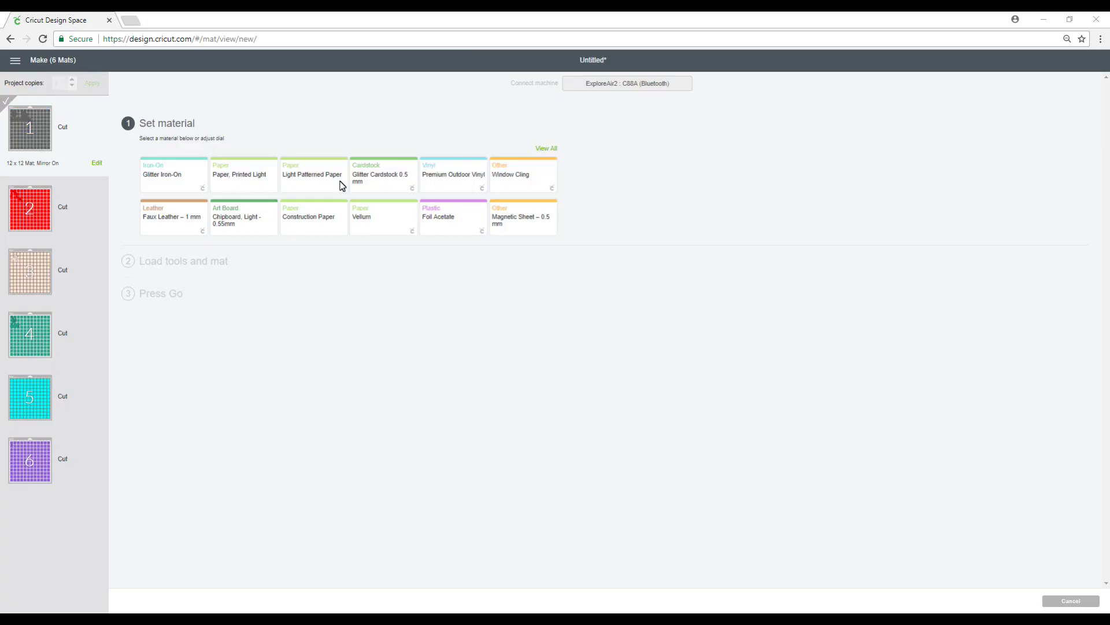
Choose Glitter Iron-On as the material for the red mat 2.
mouse_move(21, 215)
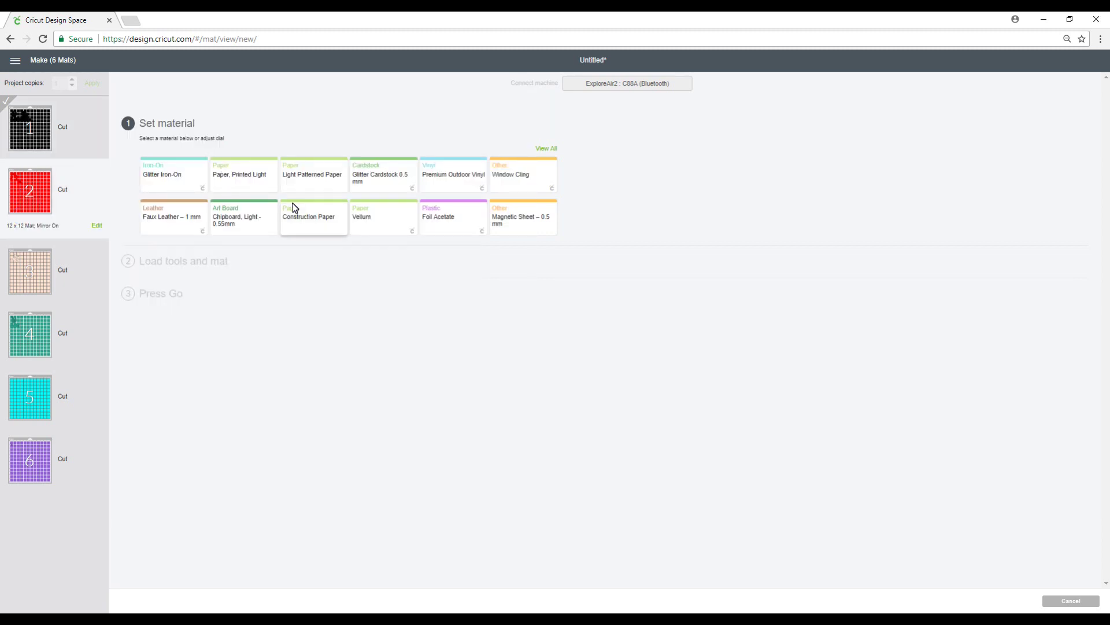
left_click(181, 173)
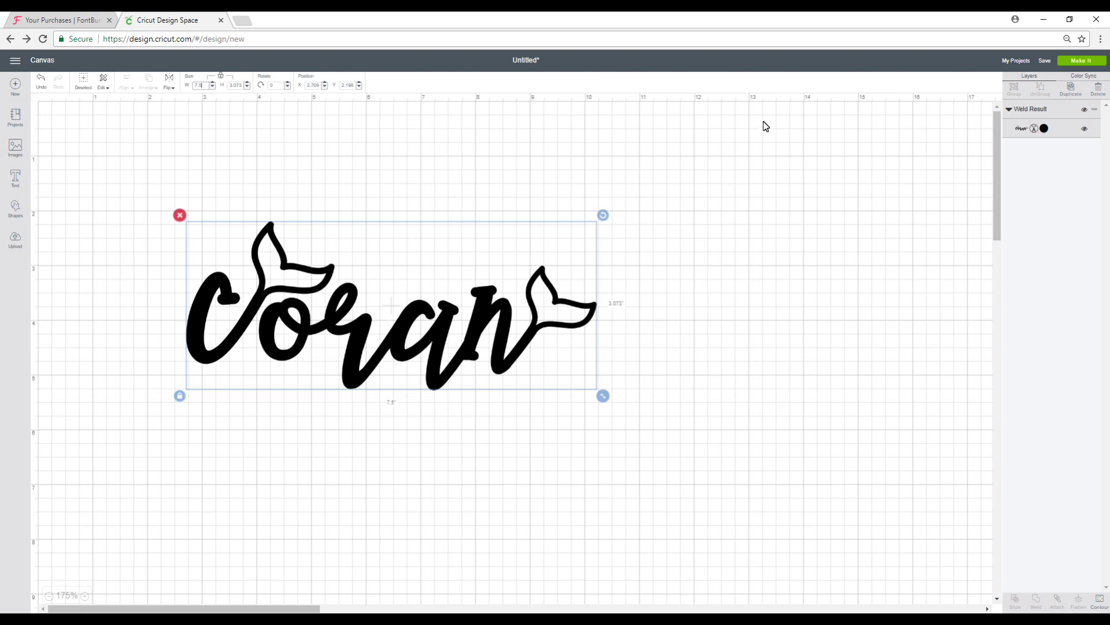
Send the welded name with mermaid tails to Make It for mat layout.
left_click(1094, 64)
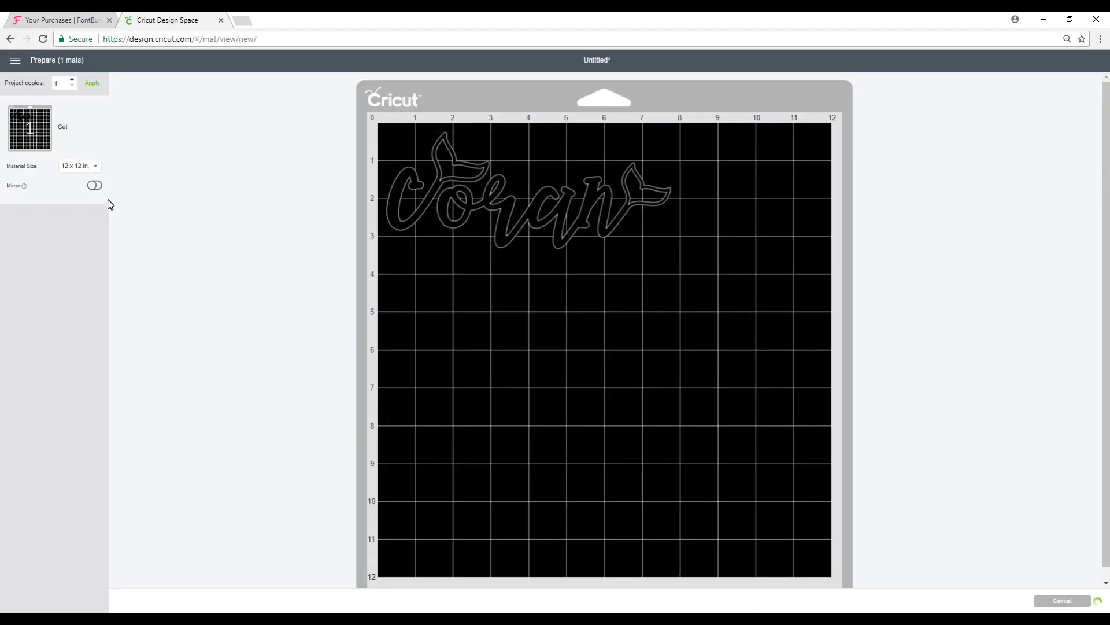
Mirror the name on the black mat and choose Glitter Iron-On as the cut material.
left_click(102, 190)
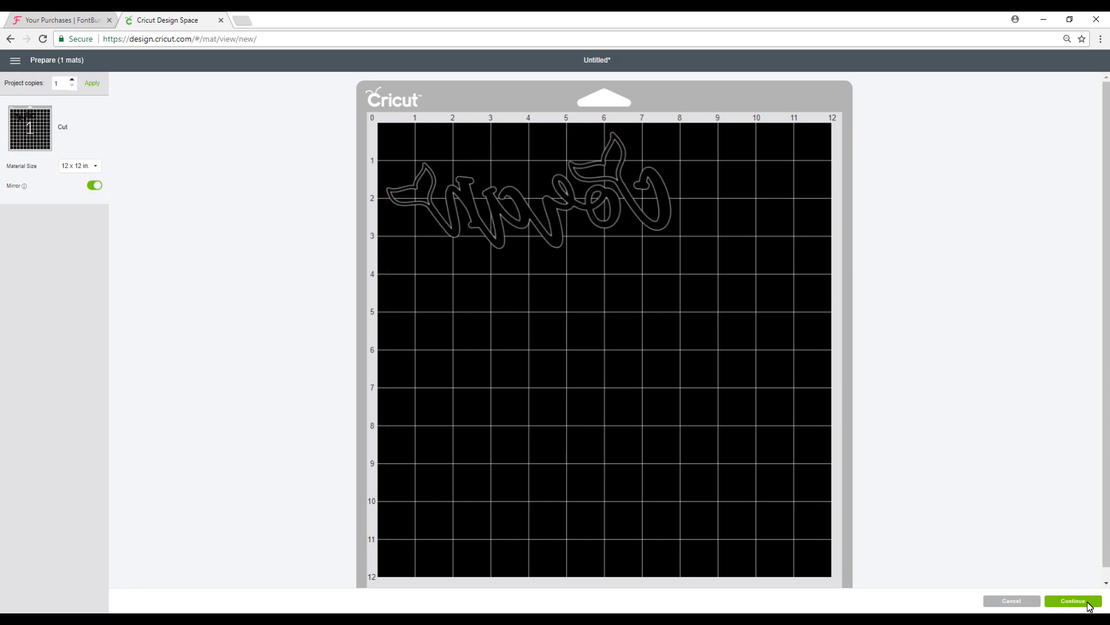
left_click(1086, 602)
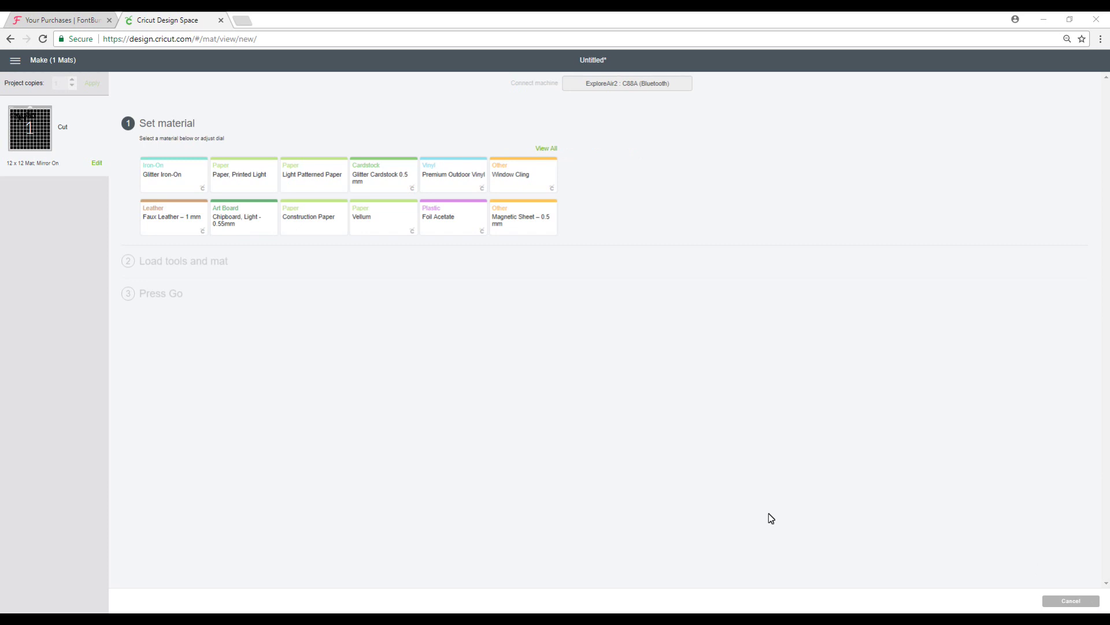
left_click(178, 184)
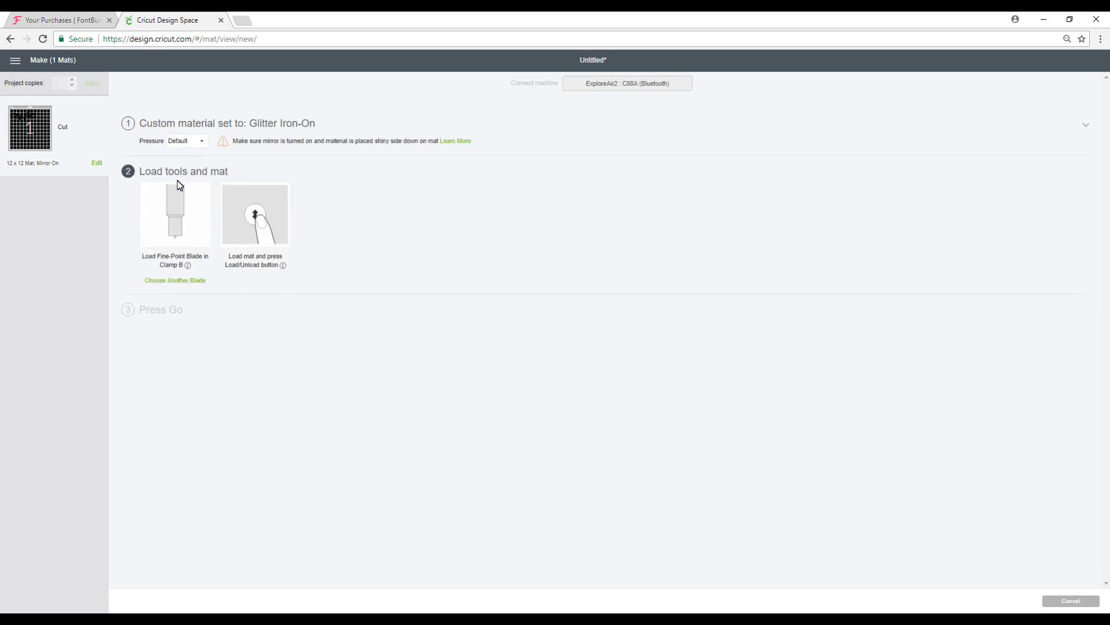